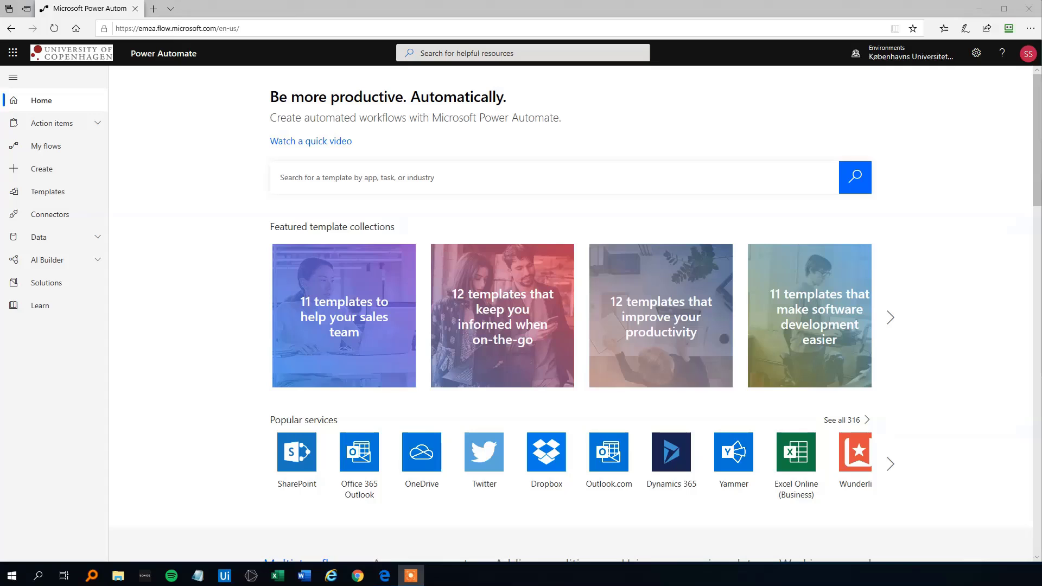
Step: Open the still-empty My flows list in Power Automate
click(46, 146)
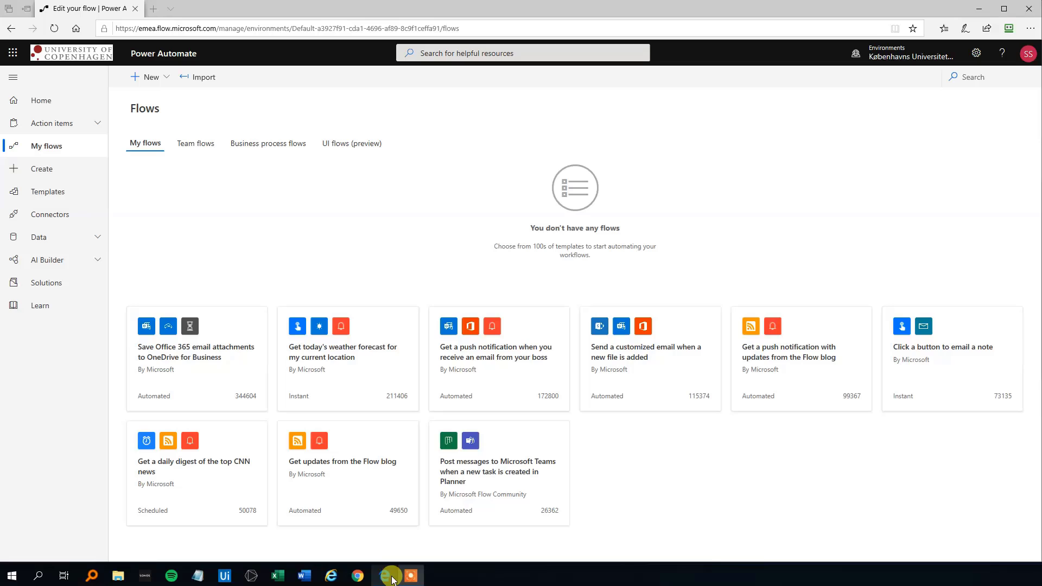
Step: In Sales.xlsx, enter the first table row: ID 1, a sample name, Sale 7000
mouse_move(392, 578)
click(294, 522)
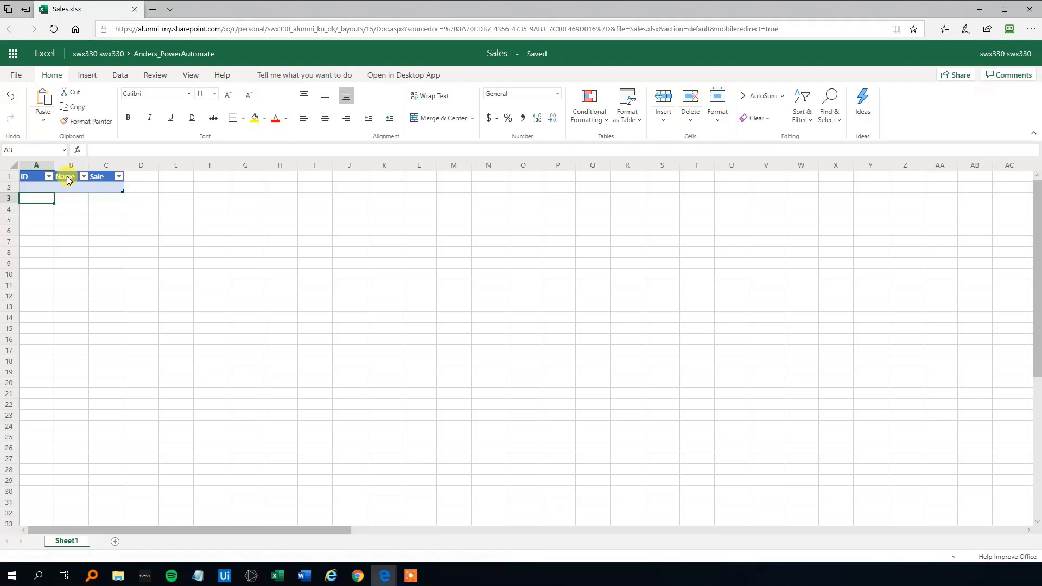
click(32, 186)
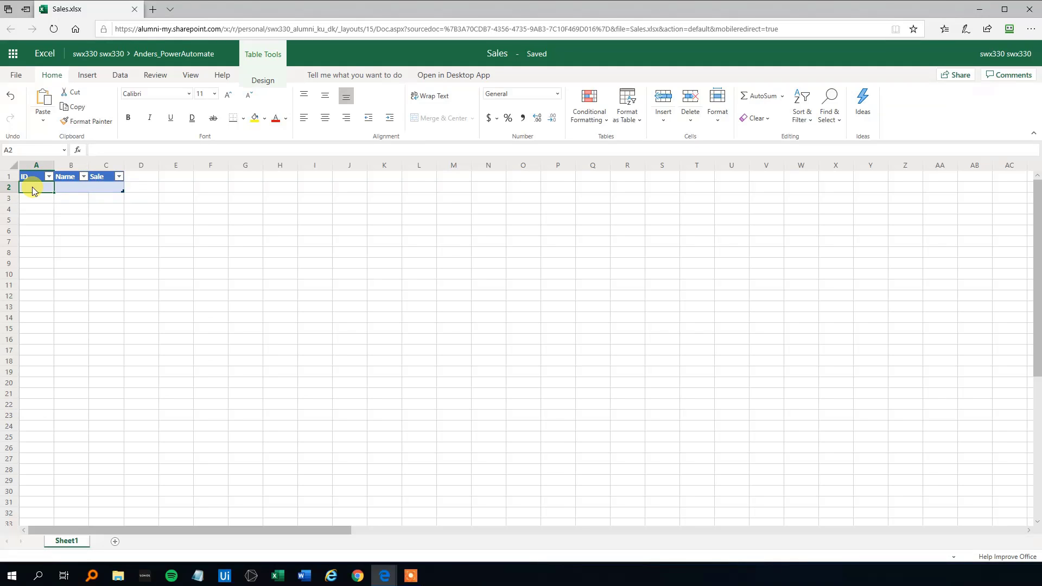
text(1)
click(71, 187)
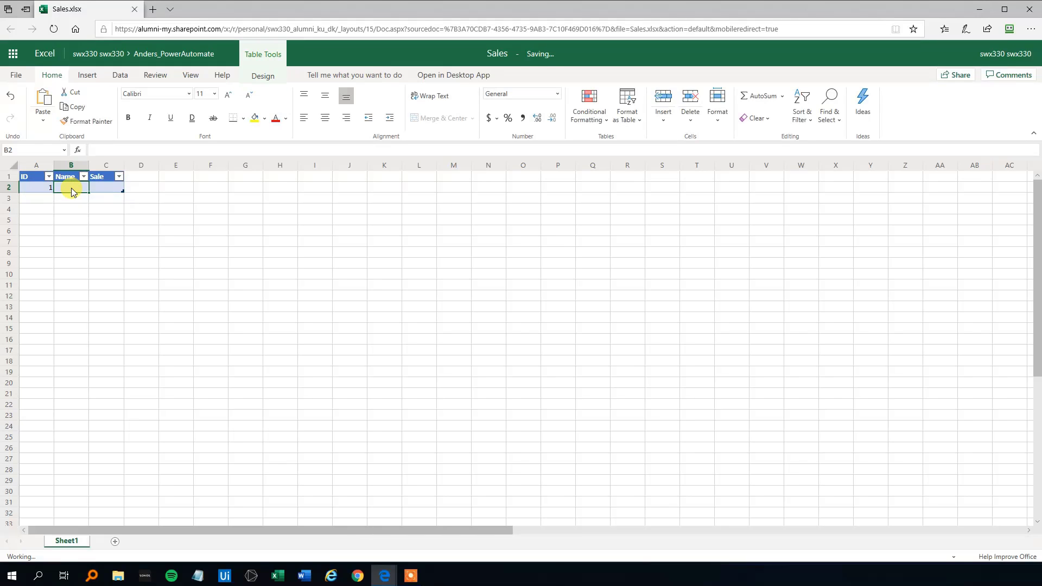
text(Angel)
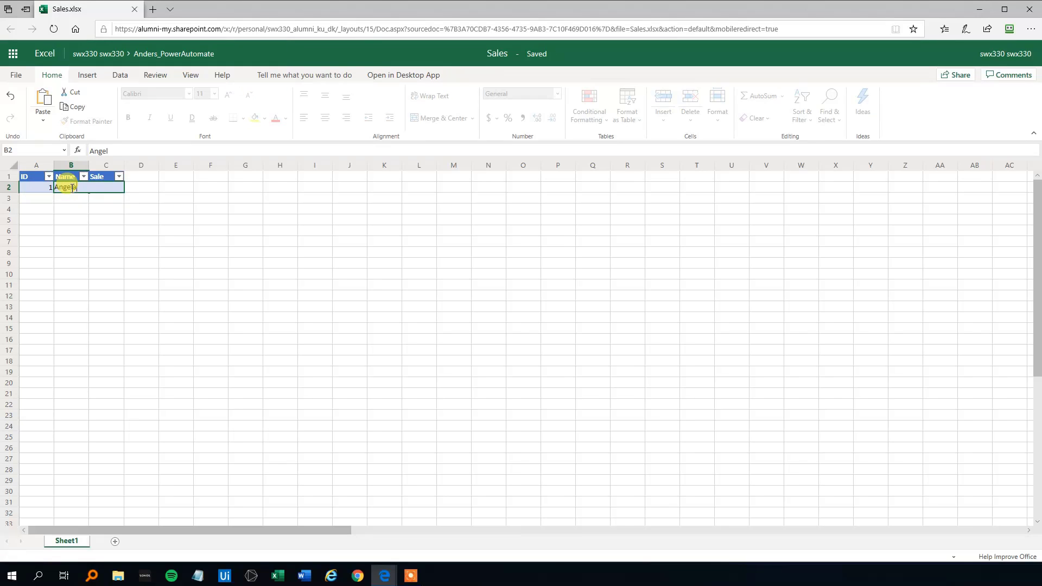
text(a)
key(Tab)
text(7)
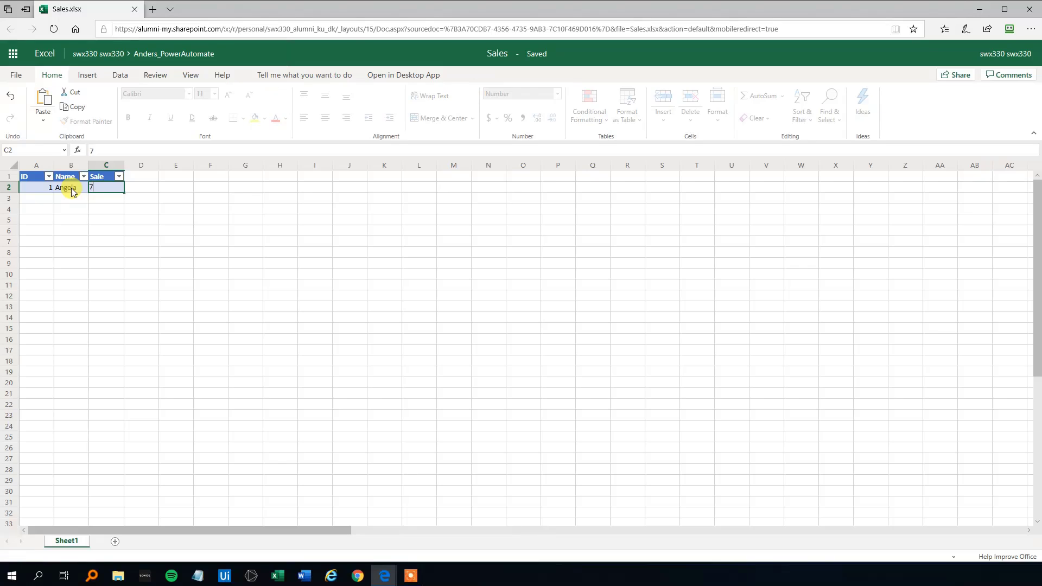
key(Return)
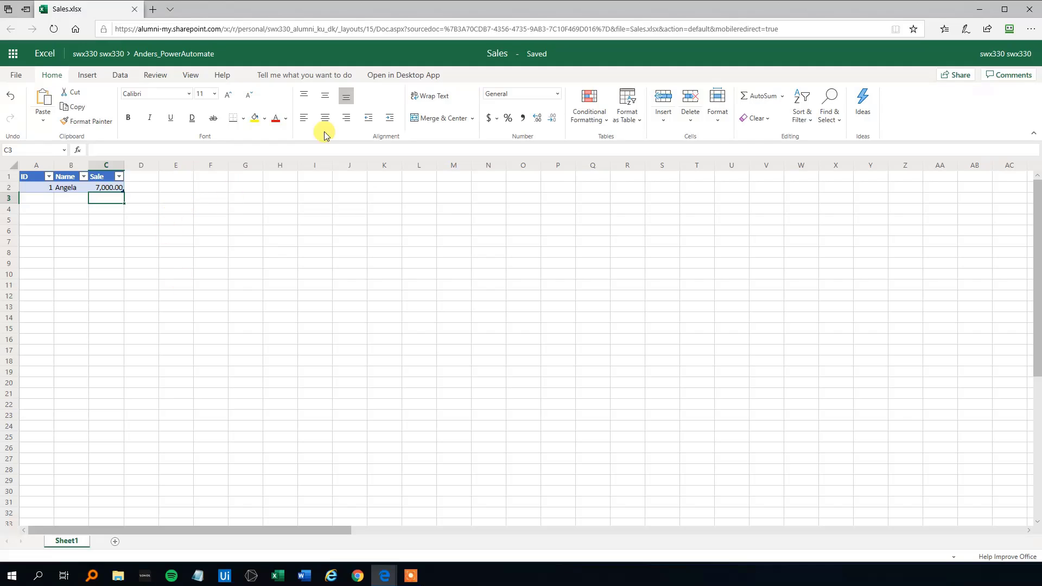
Step: Back in Power Automate, create instant flow UpdateExcelTable with the Manually trigger a flow trigger
mouse_move(383, 573)
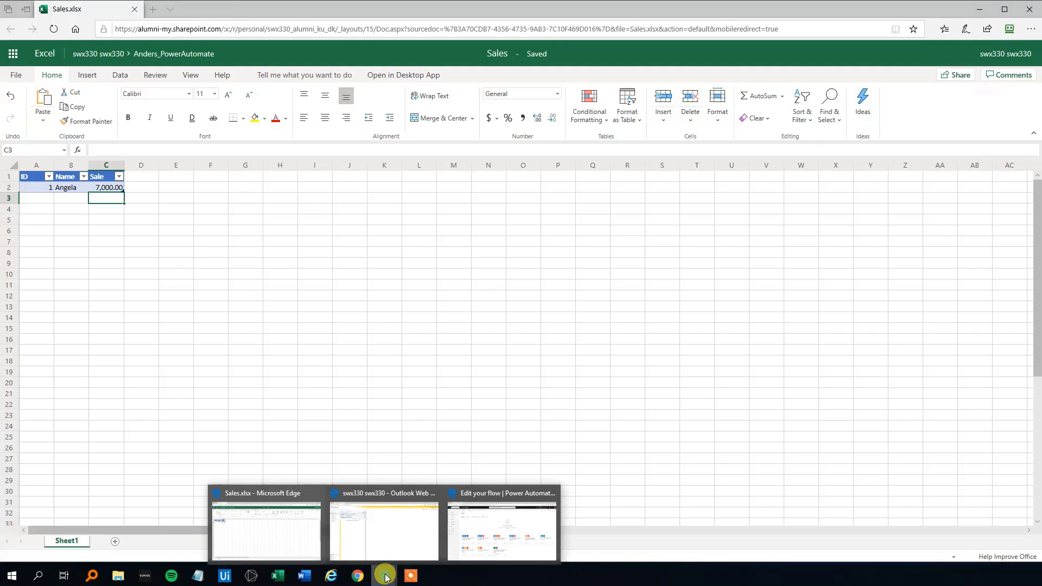
click(477, 523)
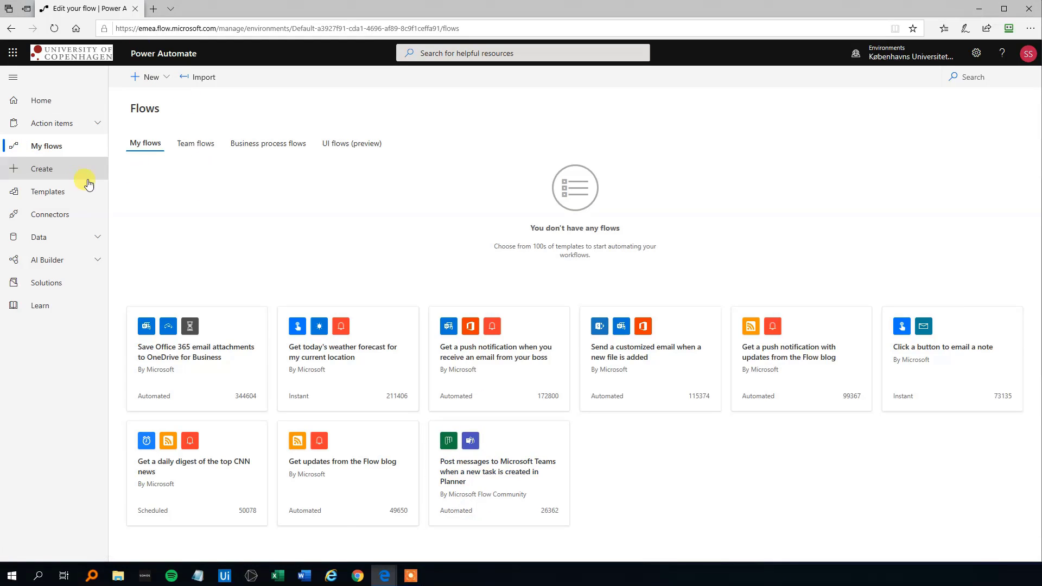
click(50, 172)
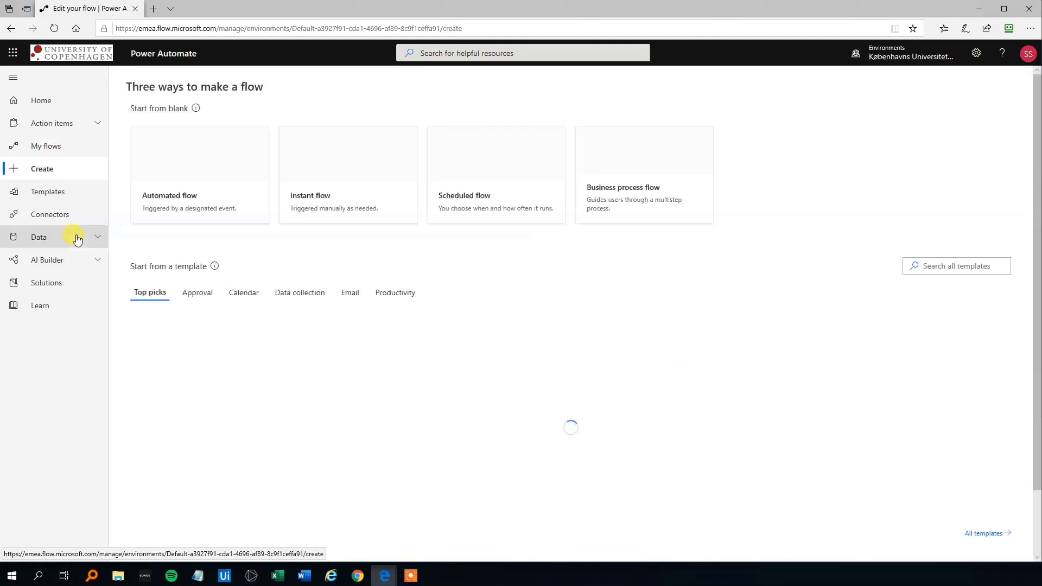
click(315, 164)
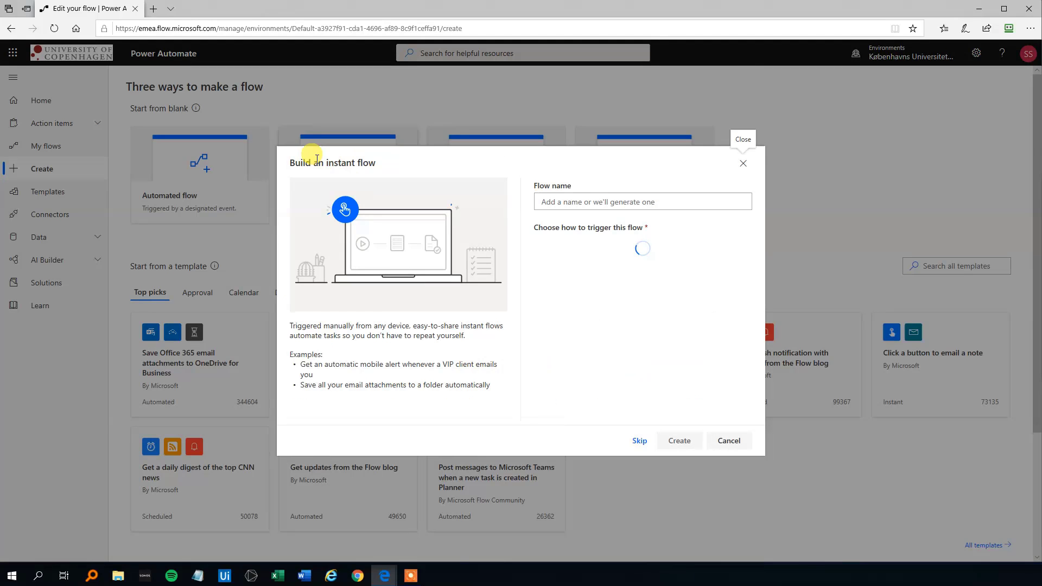
click(560, 207)
text(U)
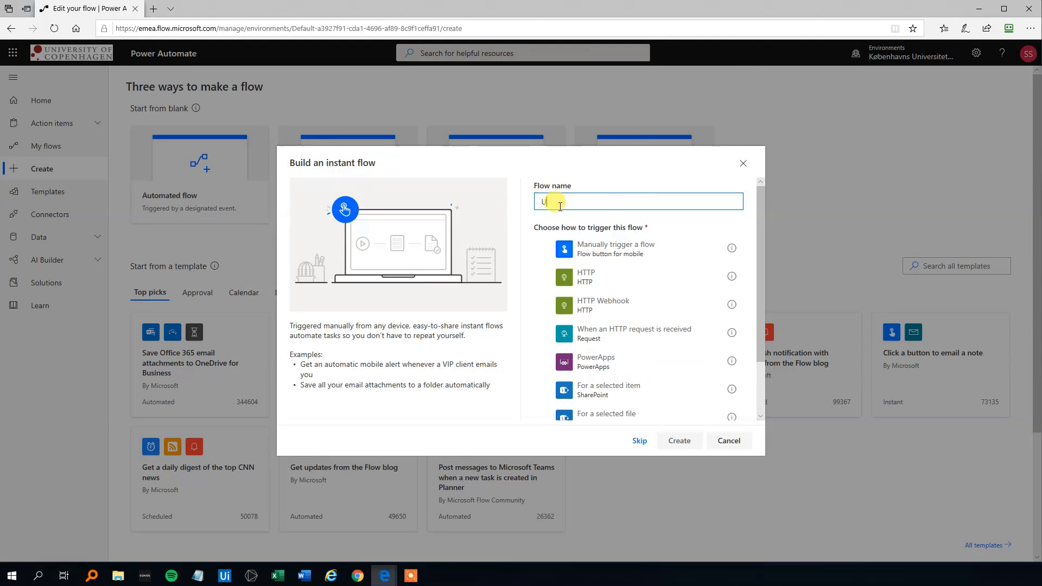
text(pdateExcelTable)
click(601, 250)
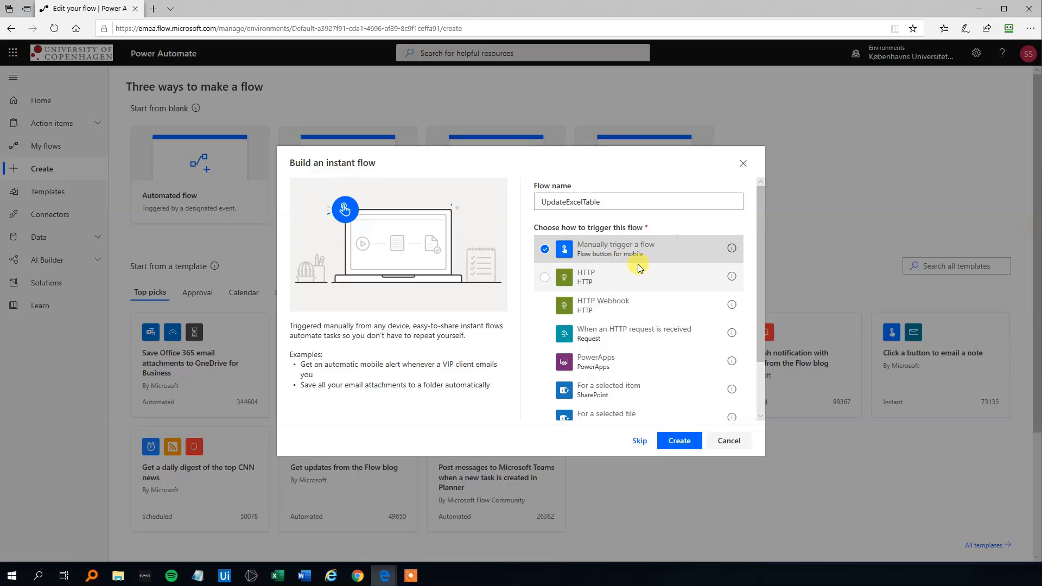
click(677, 439)
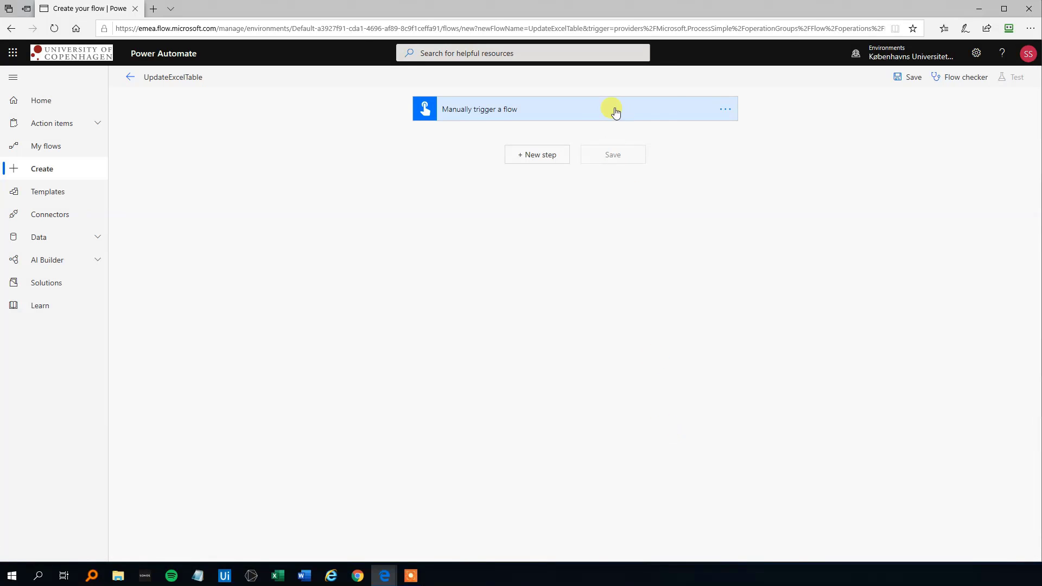
Step: Add a text input titled ID to the manual trigger
click(553, 119)
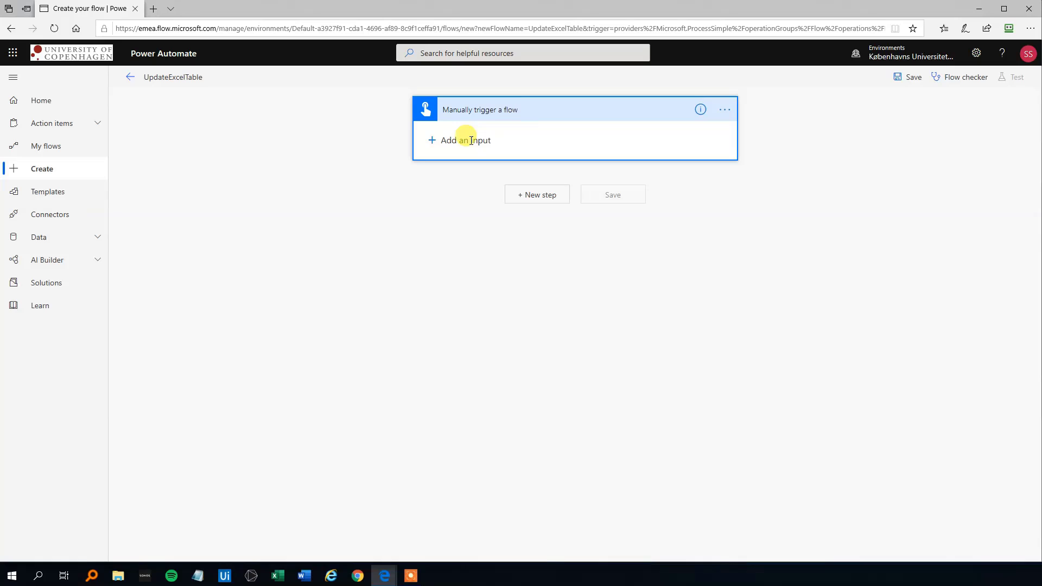
click(432, 141)
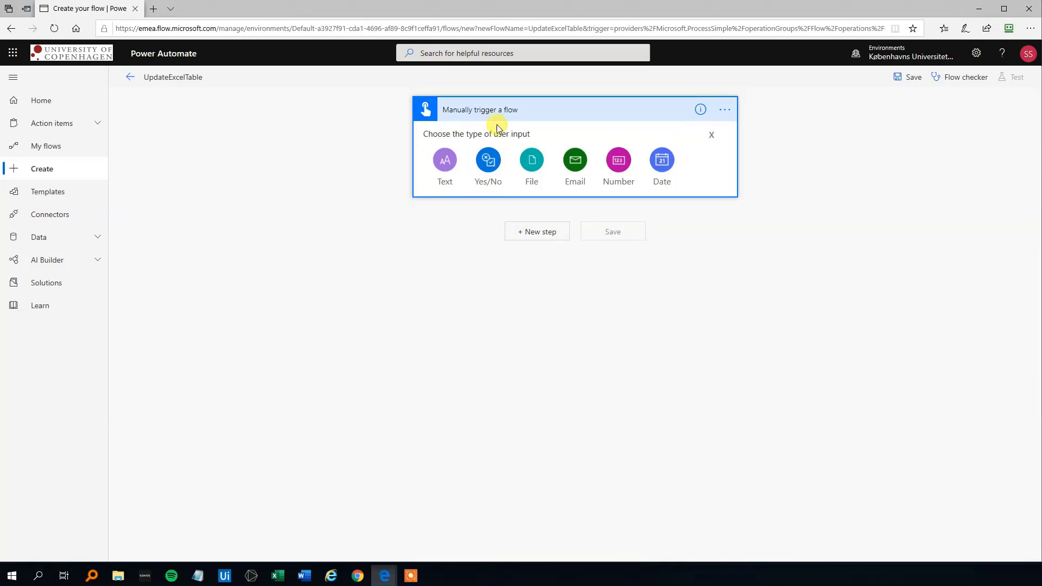
click(447, 159)
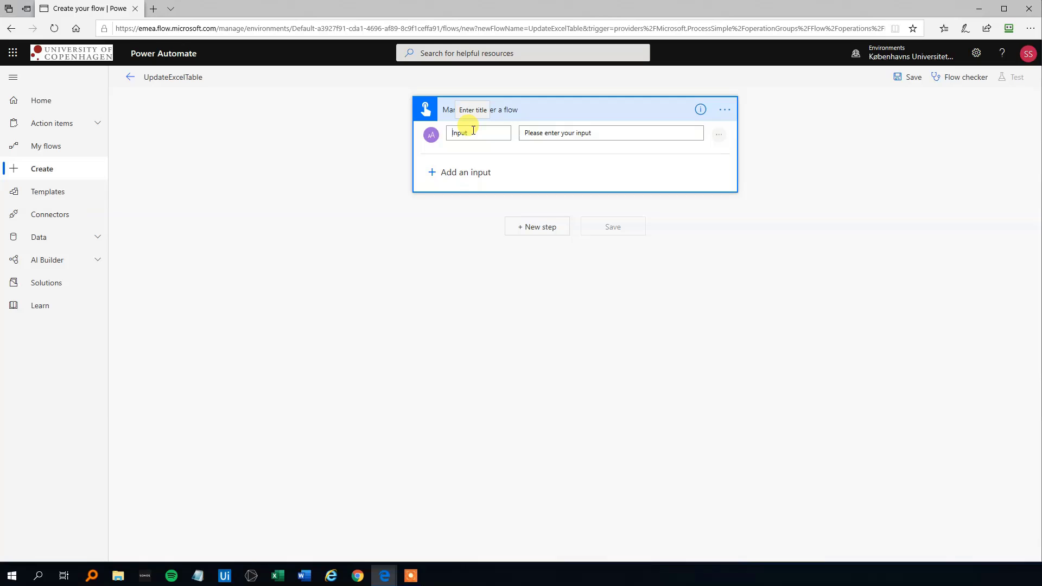
text(ID)
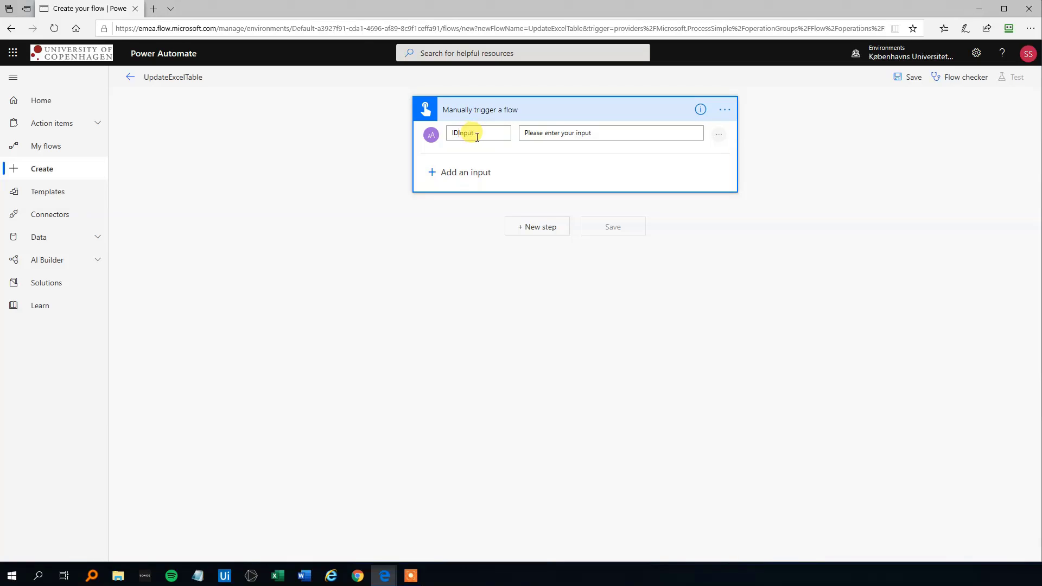
key(Delete)
Step: Add a text input Name and a number input Sale to the trigger
click(431, 174)
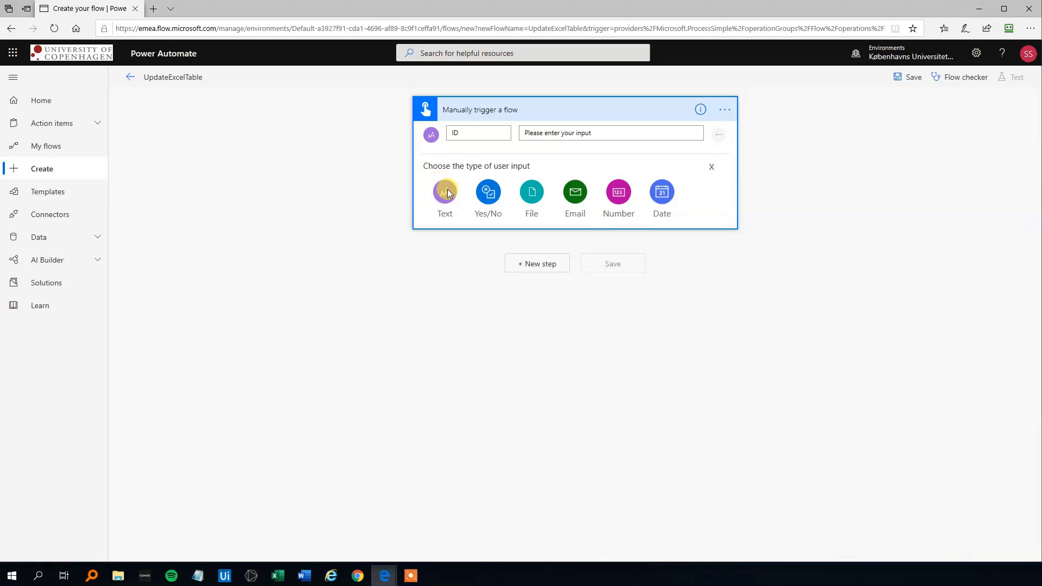
click(446, 190)
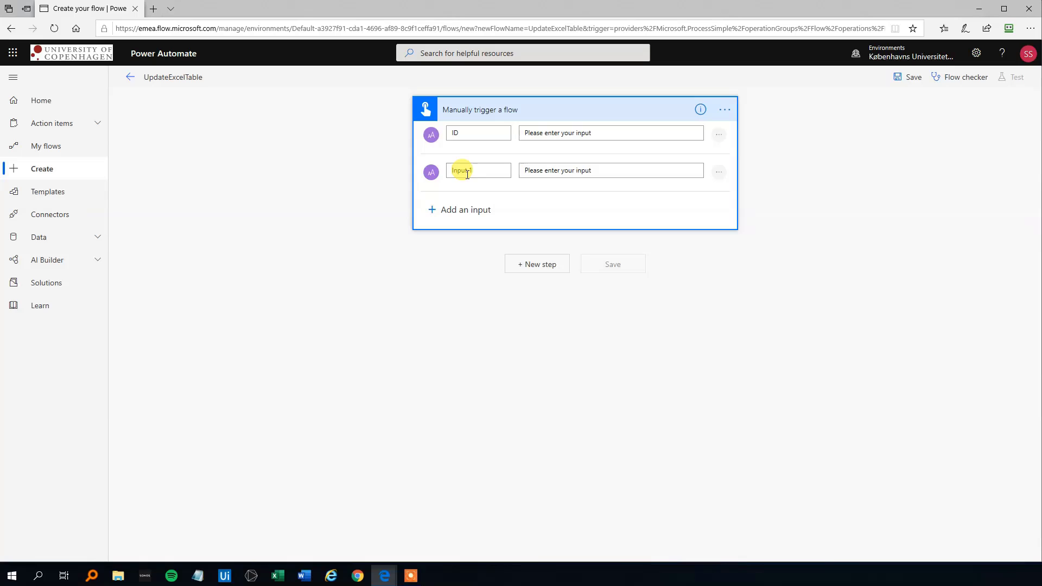
click(479, 171)
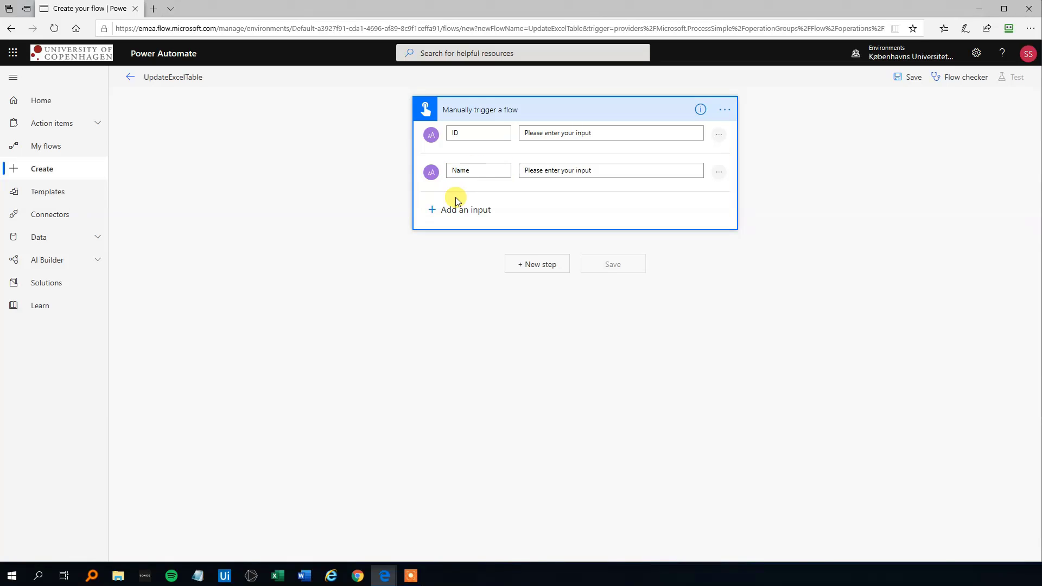
click(431, 209)
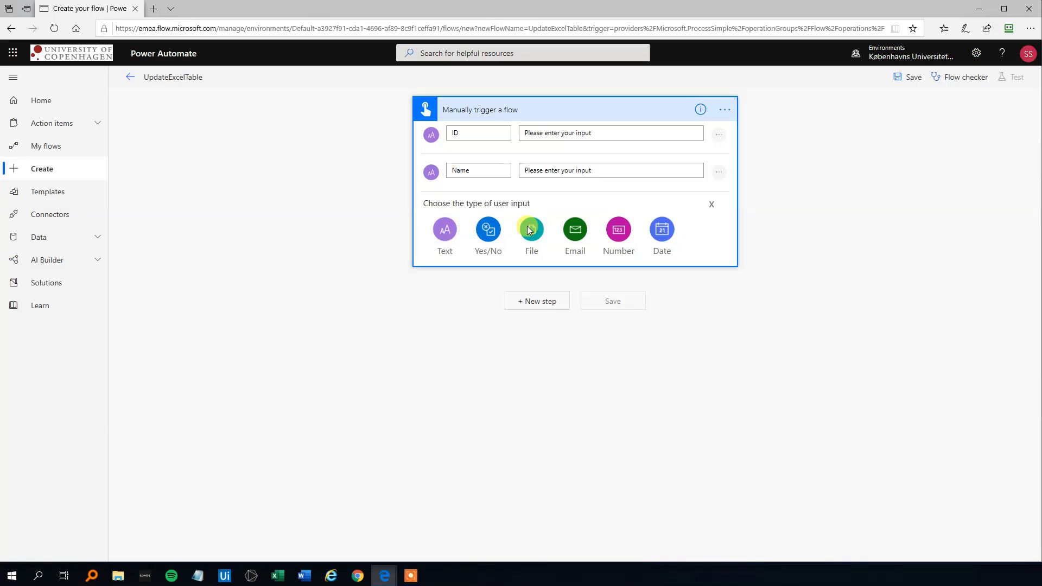
click(616, 225)
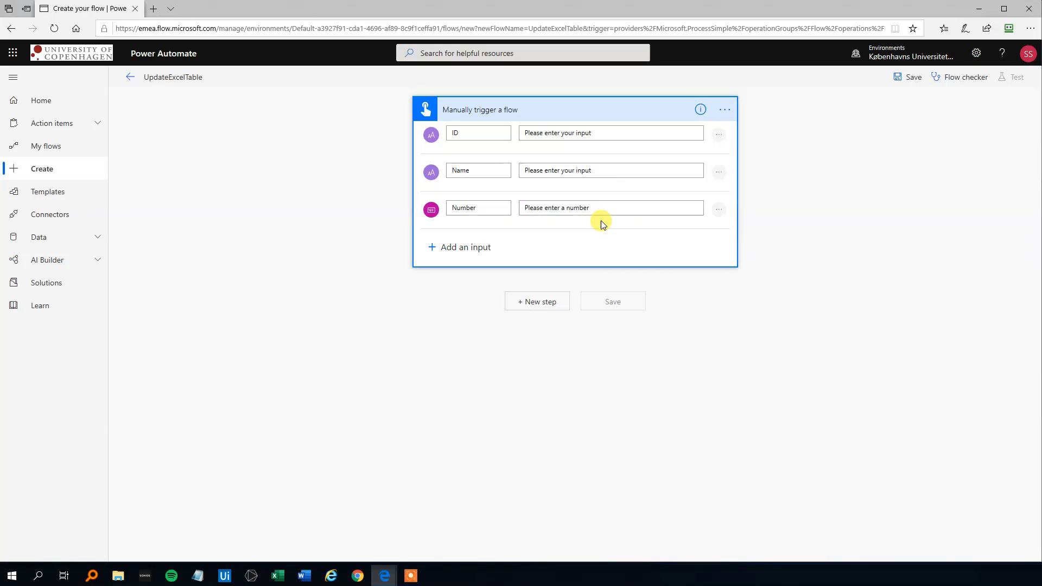
click(478, 207)
drag(482, 208, 450, 209)
Step: Add an Excel Online (Business) 'Add a row into a table' action after the trigger
click(440, 303)
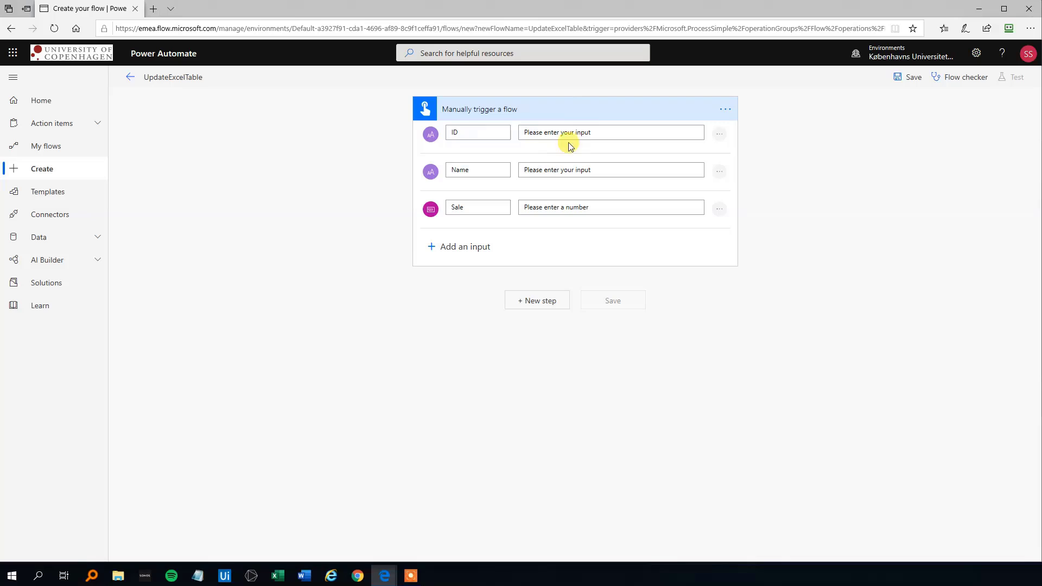
click(542, 301)
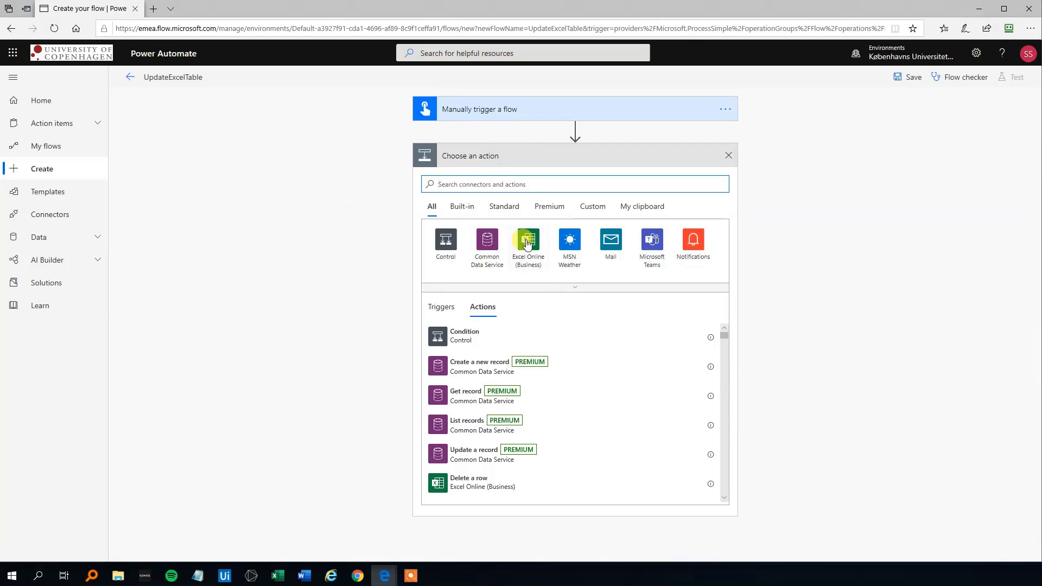
click(531, 251)
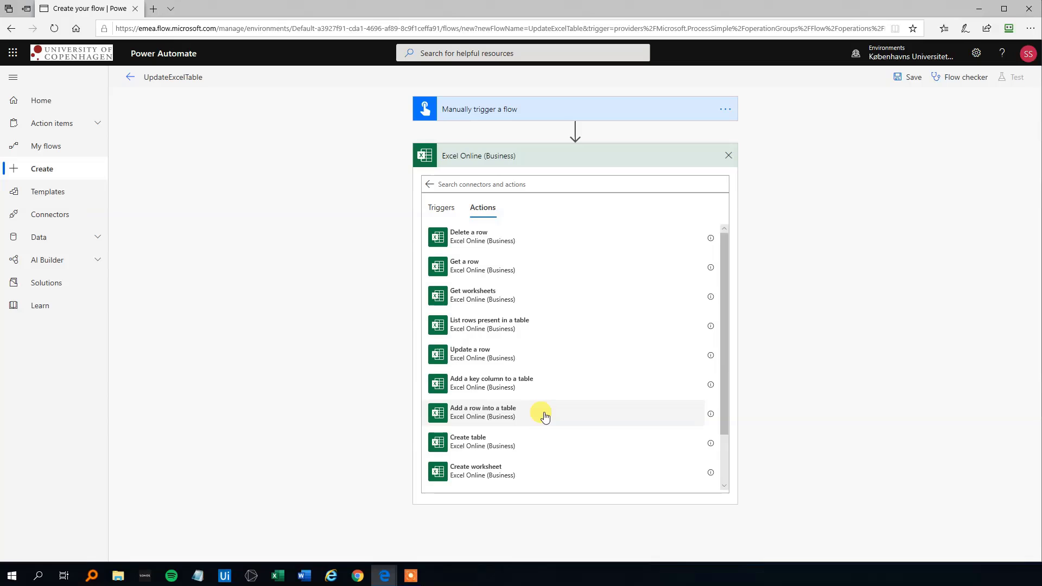
click(493, 407)
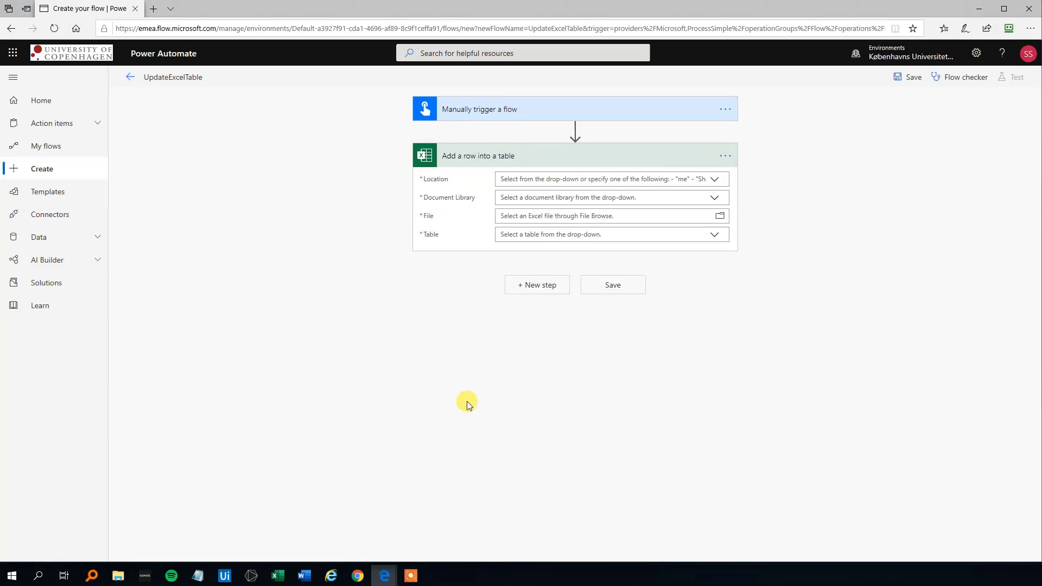
Step: Set Location to OneDrive for Business, Document Library to OneDrive, and File to Sales.xlsx
click(714, 181)
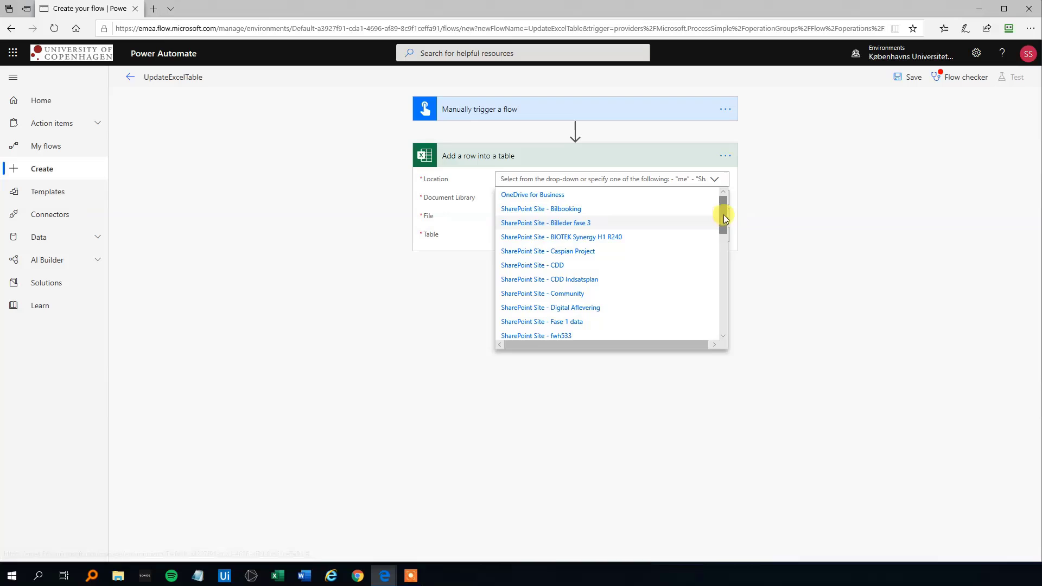
drag(724, 214, 717, 194)
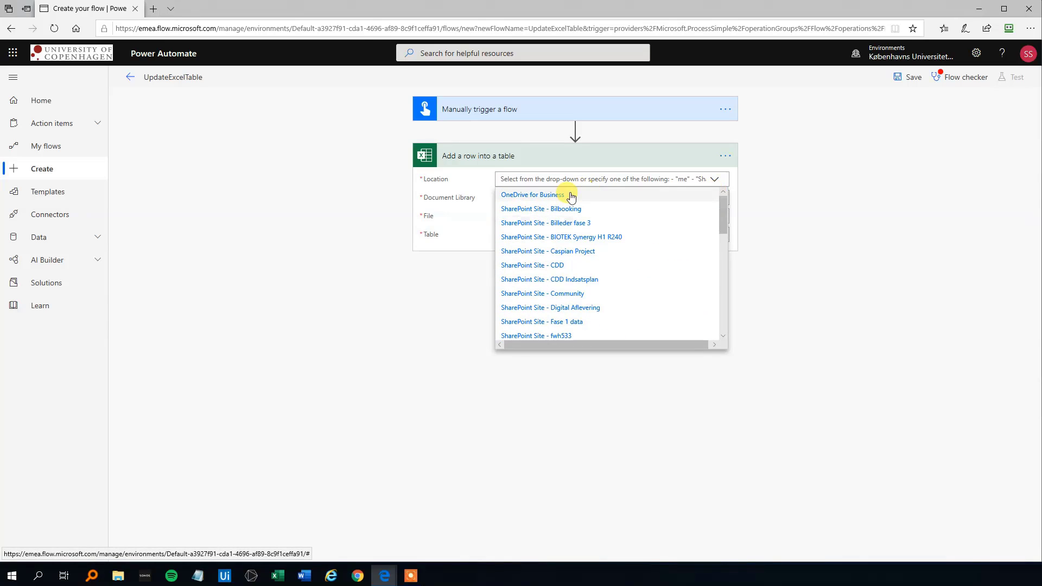
click(535, 195)
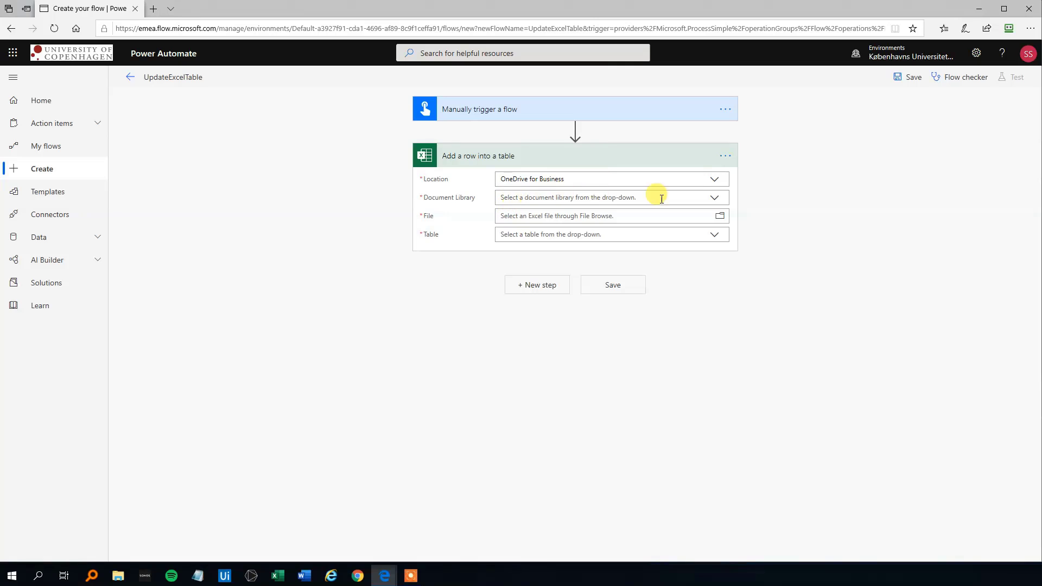
click(714, 199)
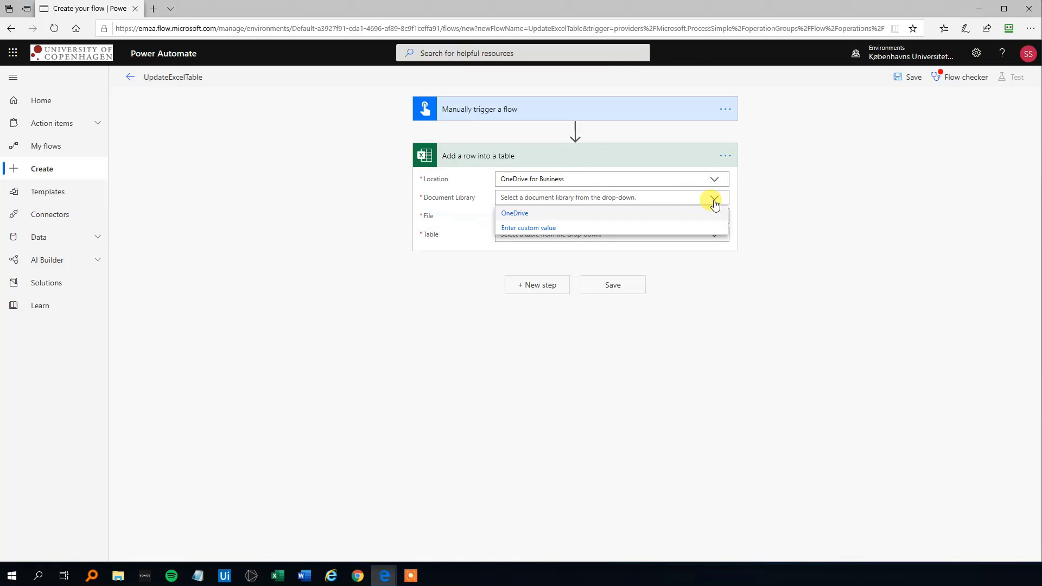
click(521, 212)
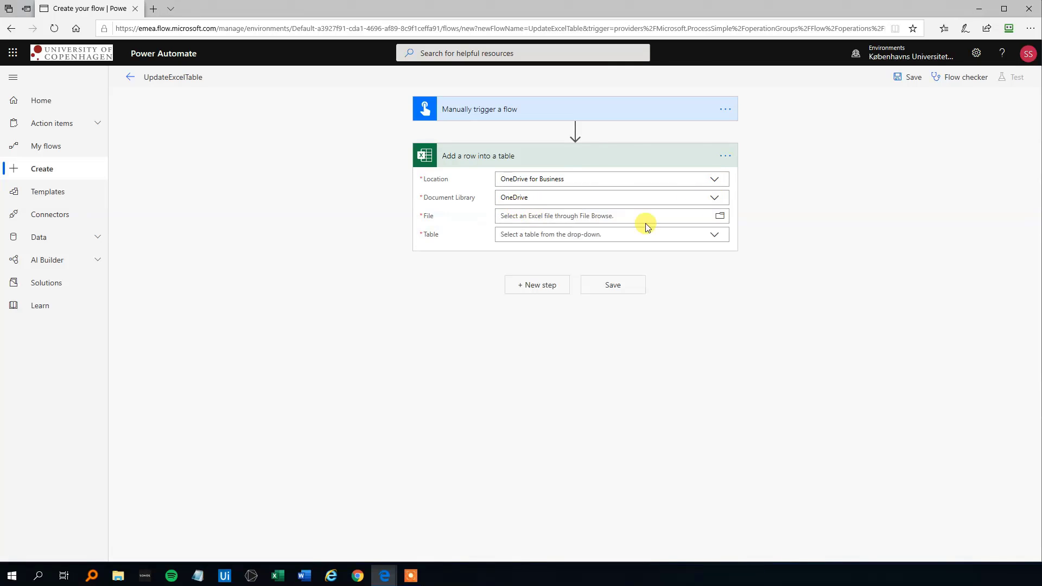
click(720, 218)
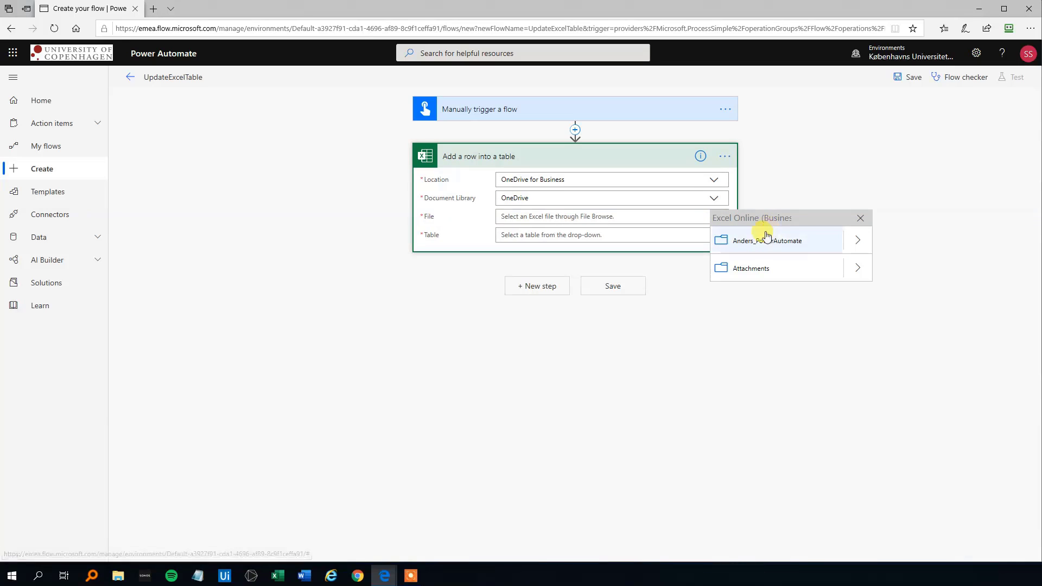
click(856, 242)
click(753, 243)
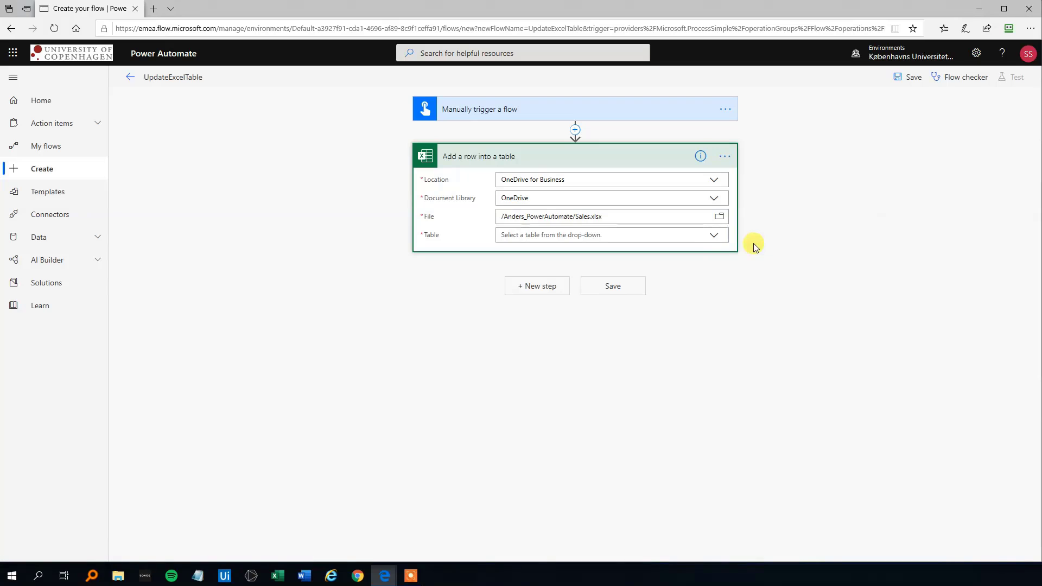
mouse_move(385, 575)
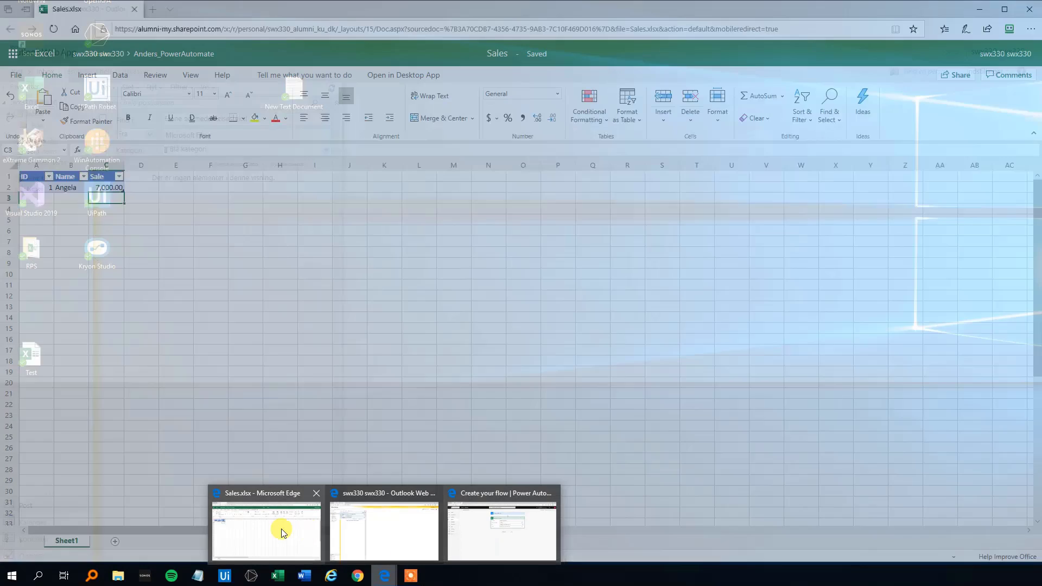
click(282, 532)
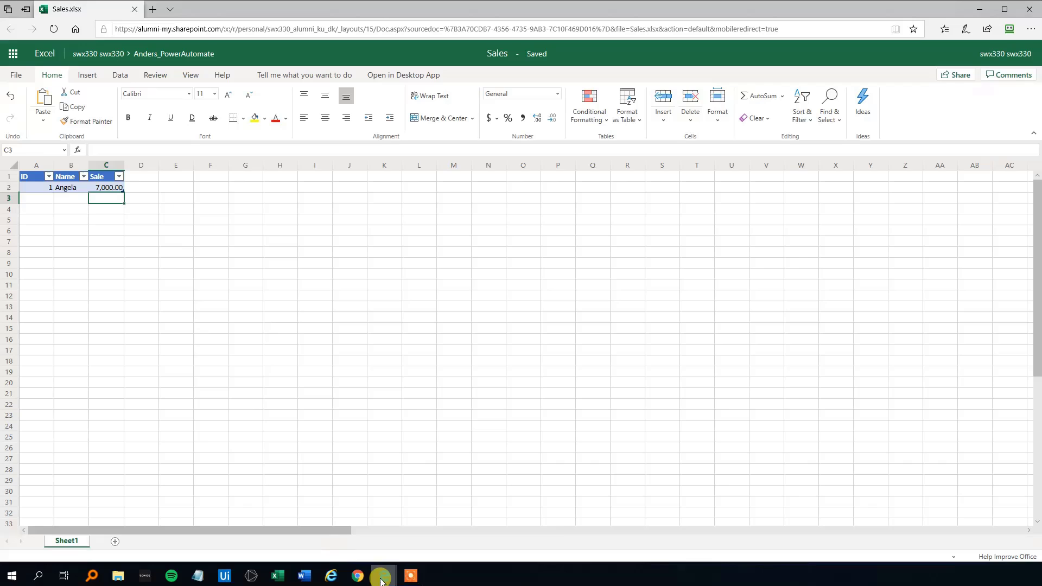
mouse_move(382, 576)
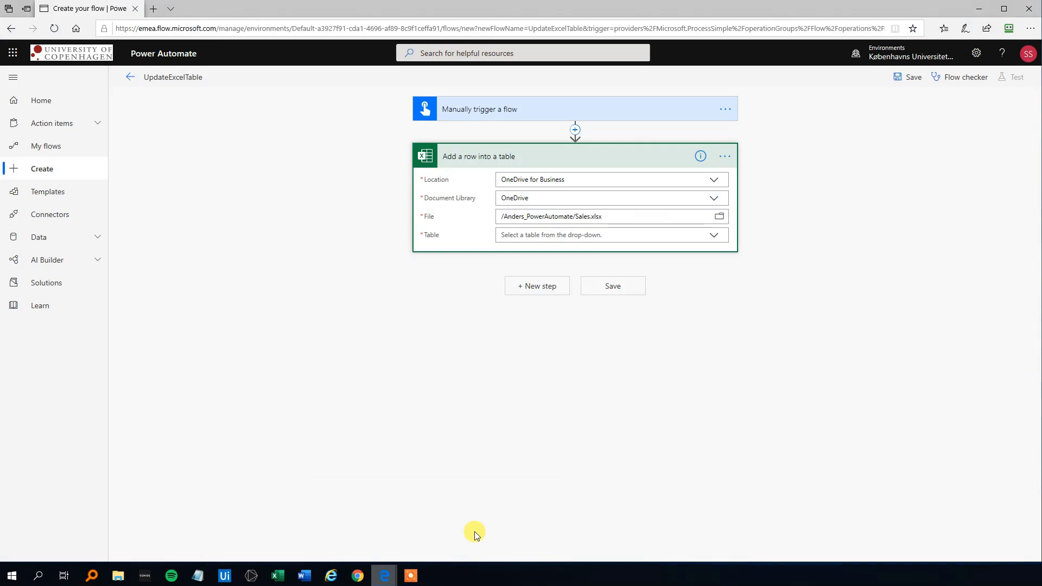
click(474, 532)
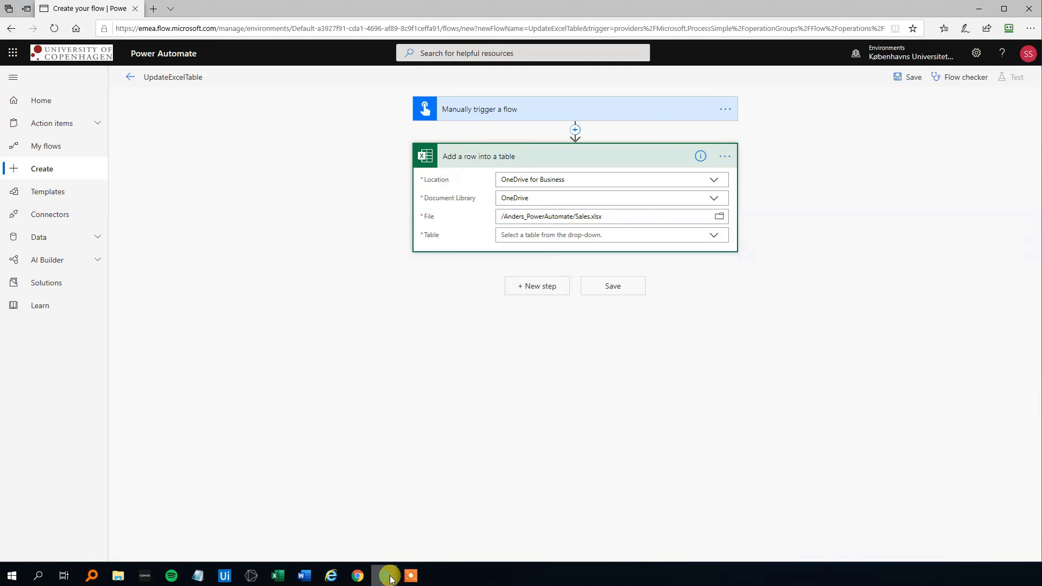
mouse_move(384, 576)
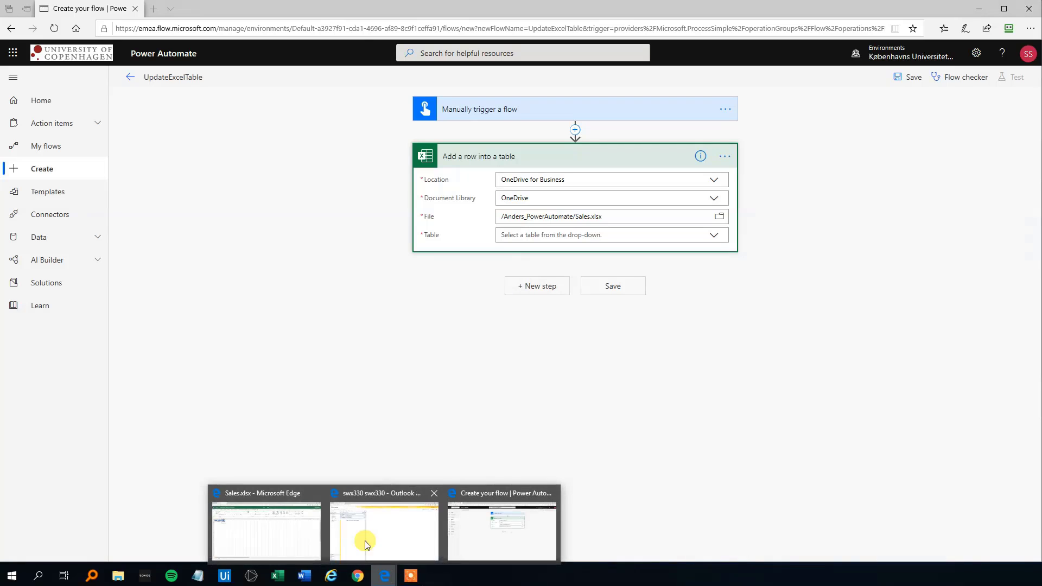
click(265, 529)
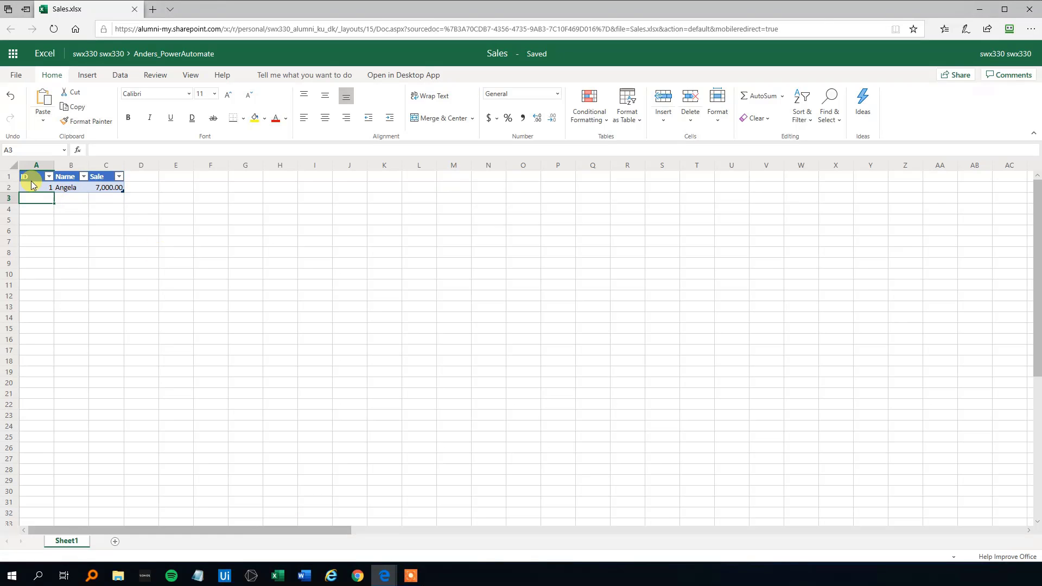
drag(34, 179, 105, 190)
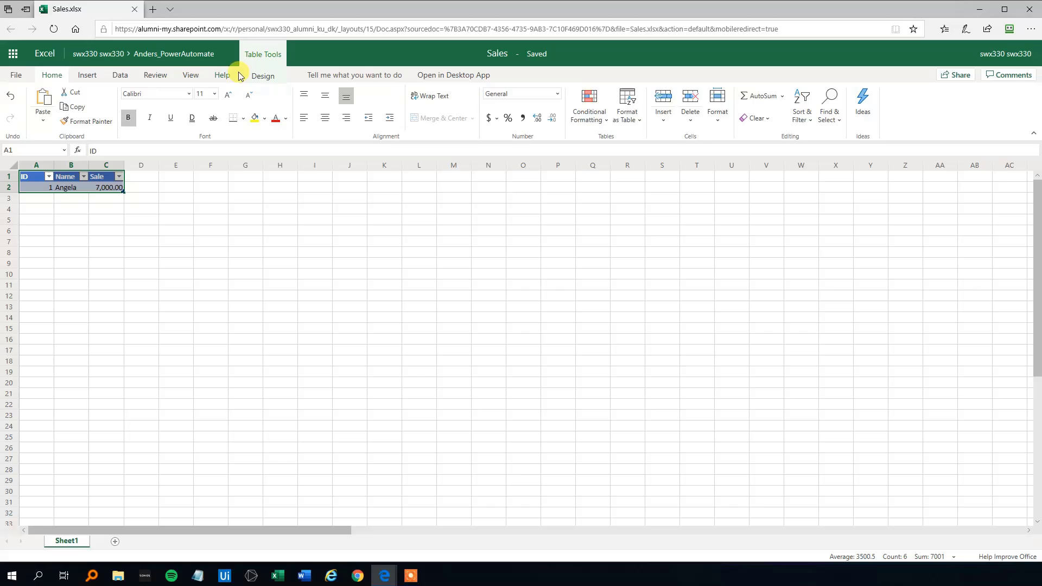
click(260, 76)
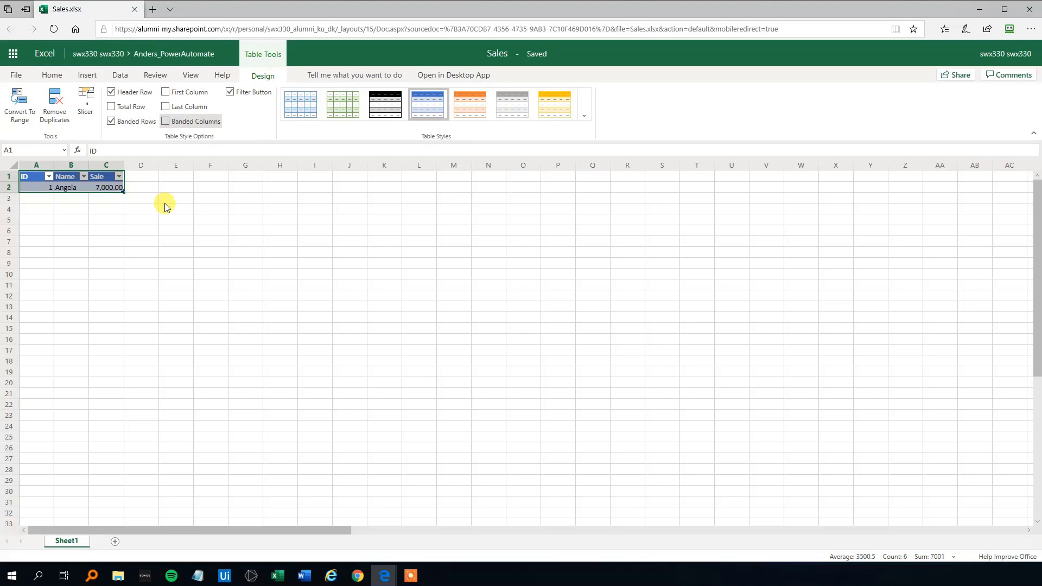
click(122, 226)
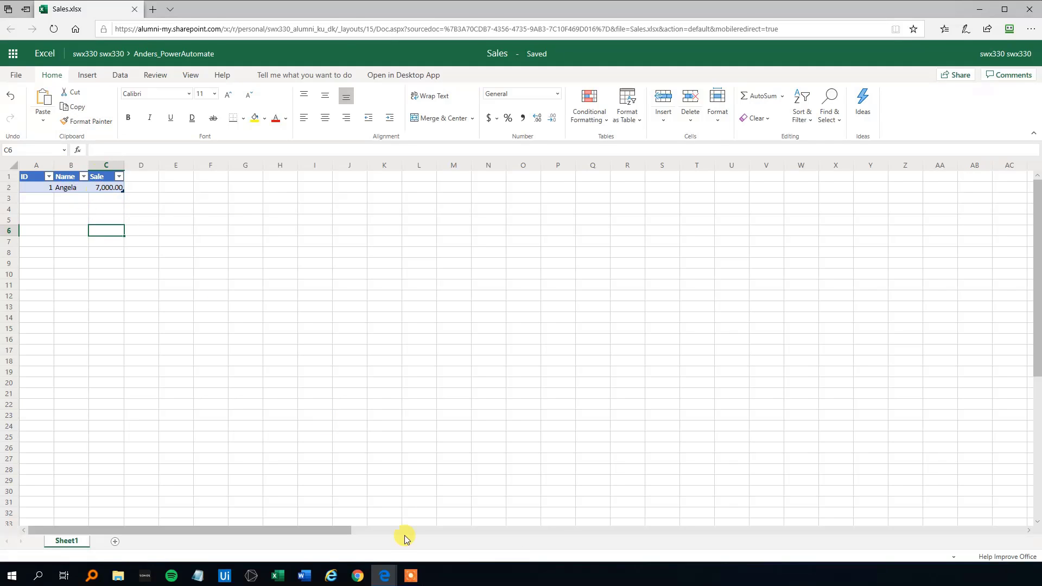
Step: Choose the PersonalSales table for the add-row action
mouse_move(384, 574)
click(477, 516)
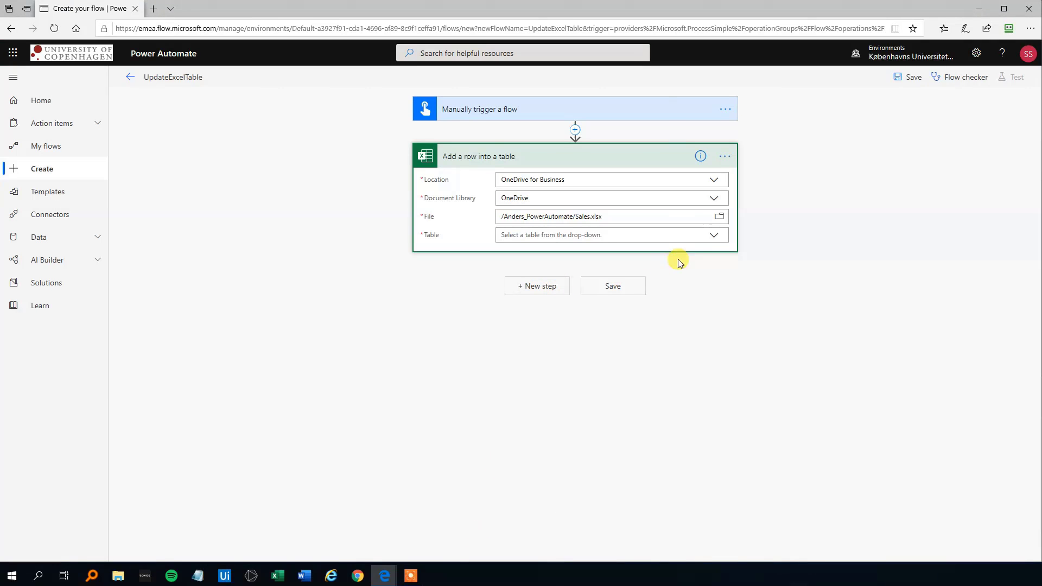
click(714, 237)
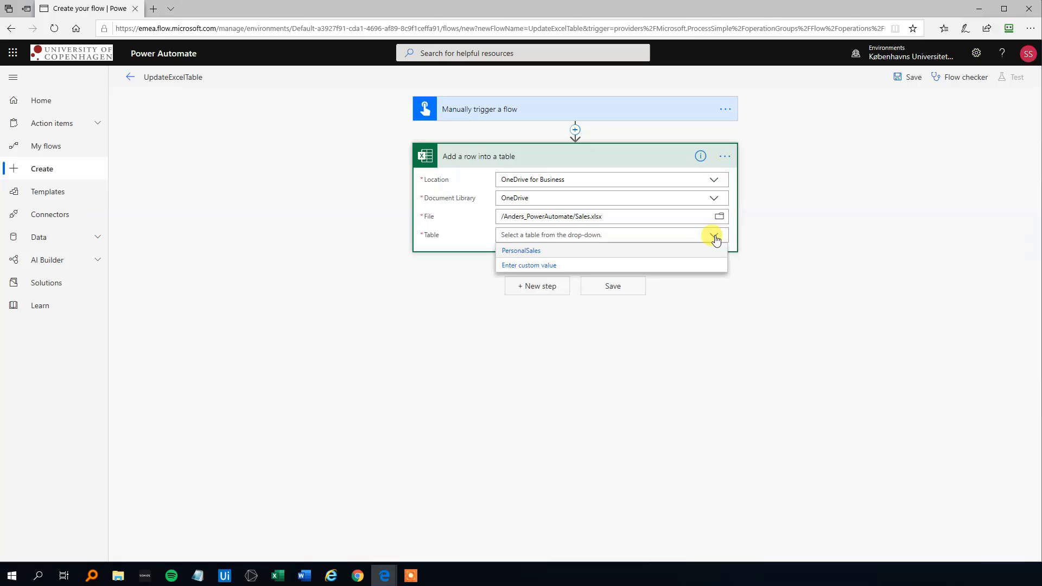
click(517, 251)
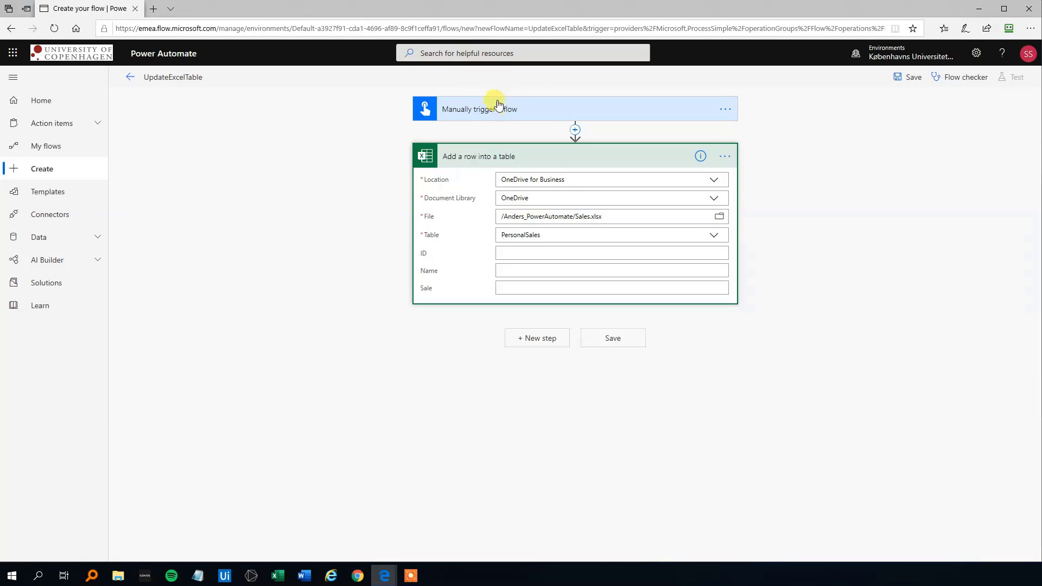
Step: Map the trigger's ID, Name and Sale inputs to their columns and save the flow
click(510, 255)
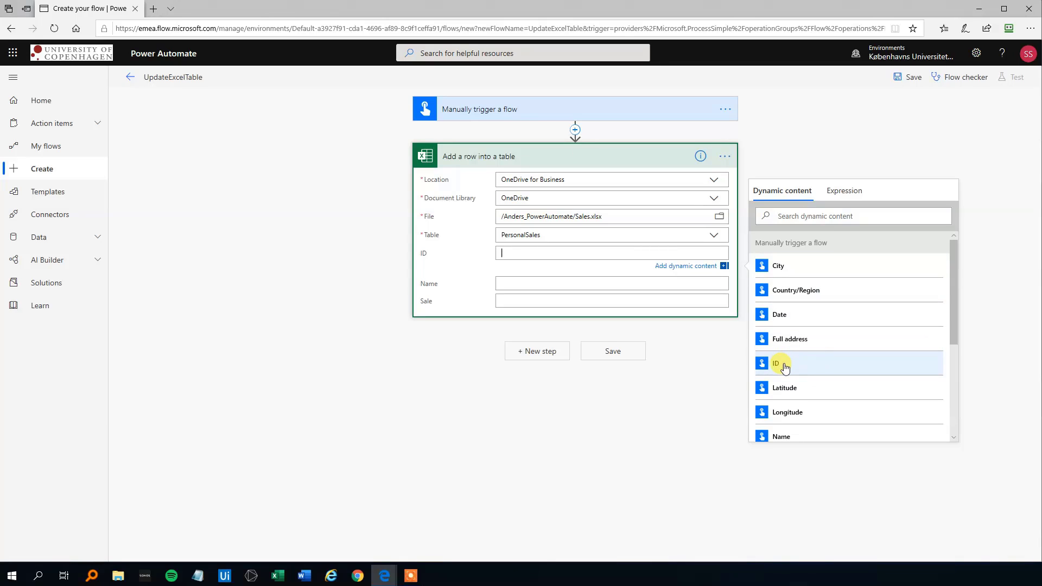
click(784, 367)
click(511, 287)
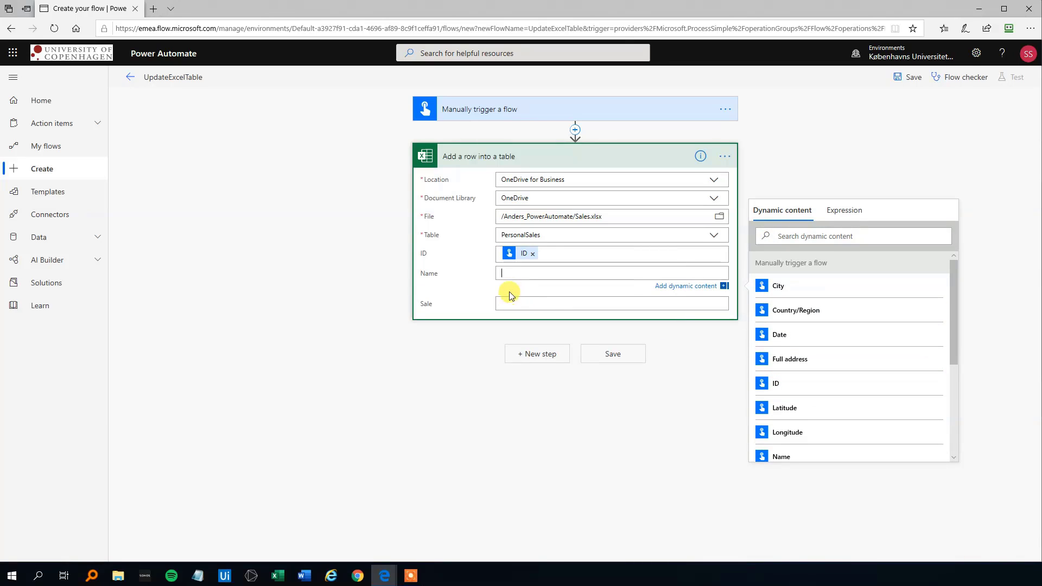
scroll(811, 391, down, 1)
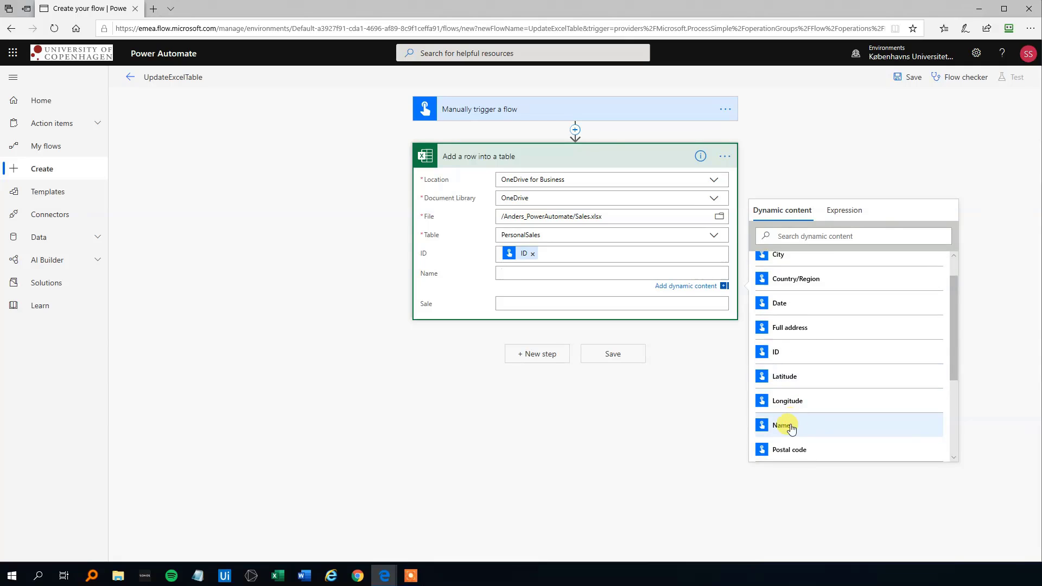
click(790, 428)
click(551, 307)
scroll(872, 379, down, 2)
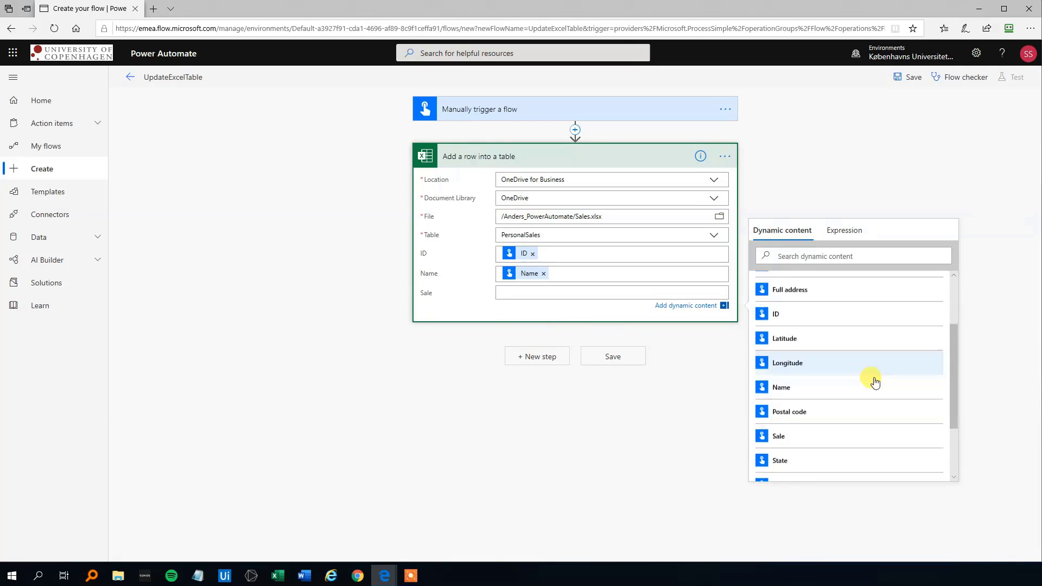
click(786, 433)
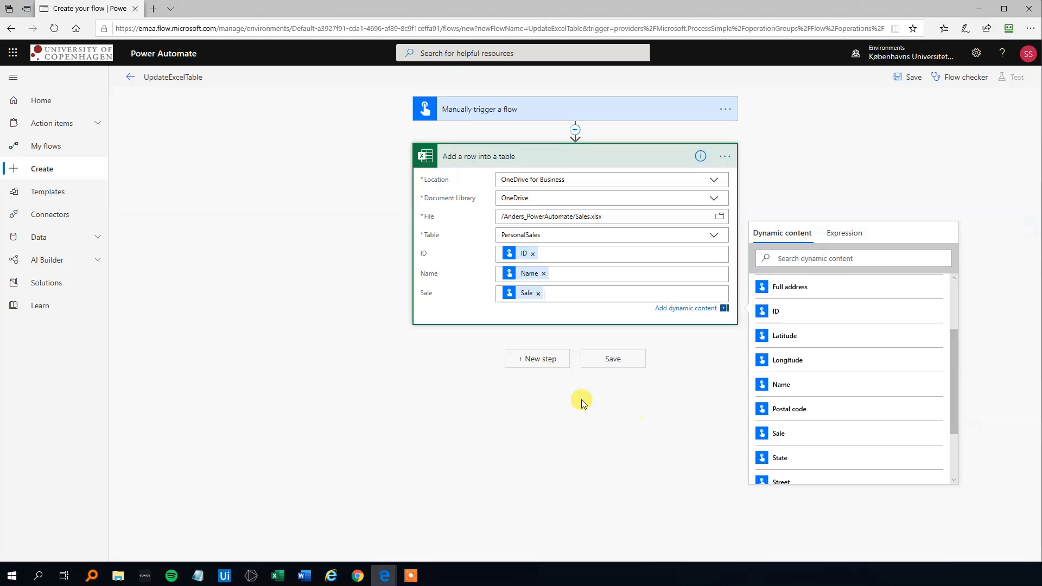
click(609, 359)
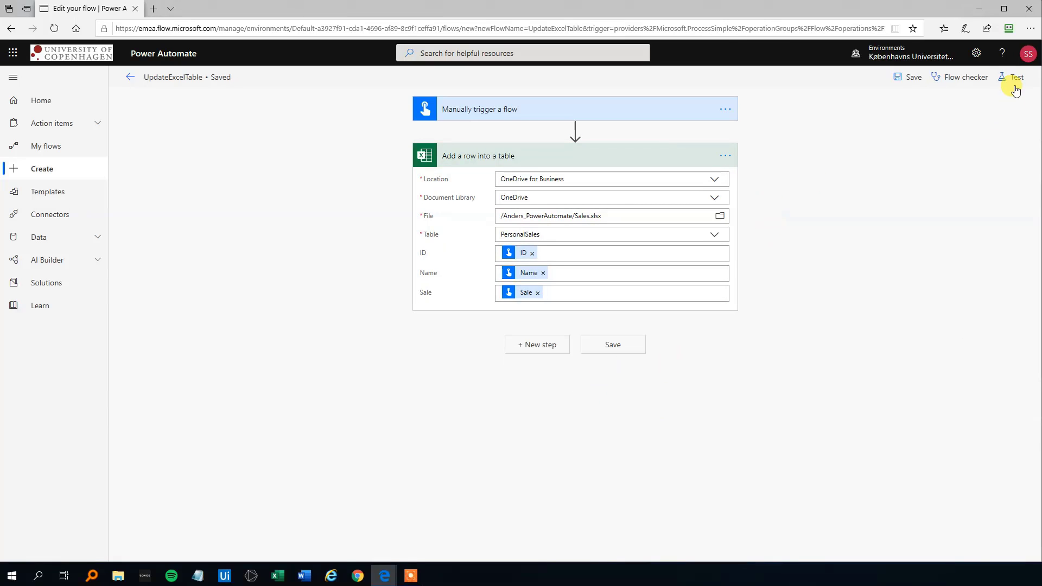
Step: Save the flow and start a manually triggered test run
click(1016, 78)
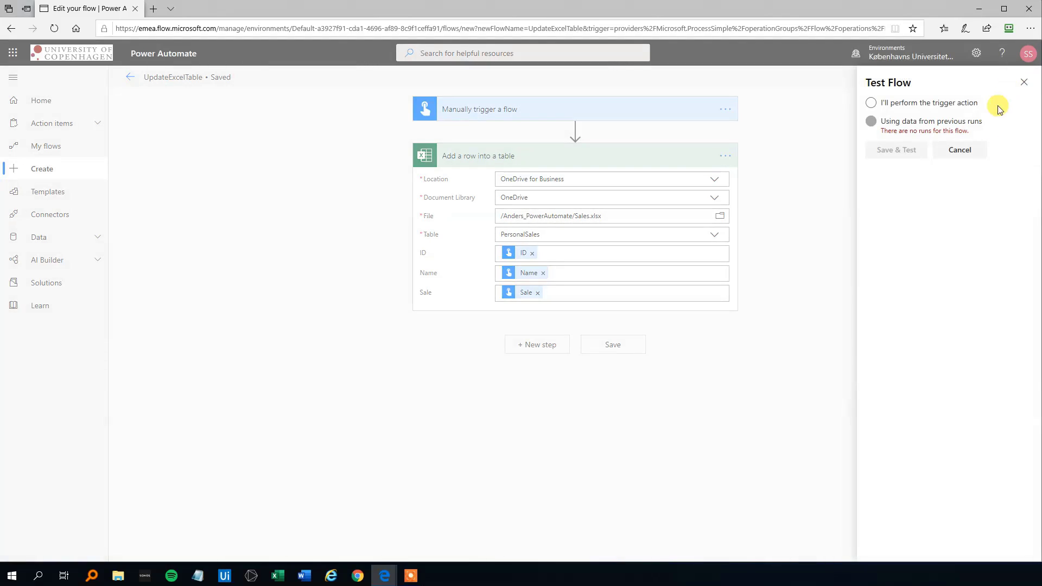
click(885, 103)
click(886, 158)
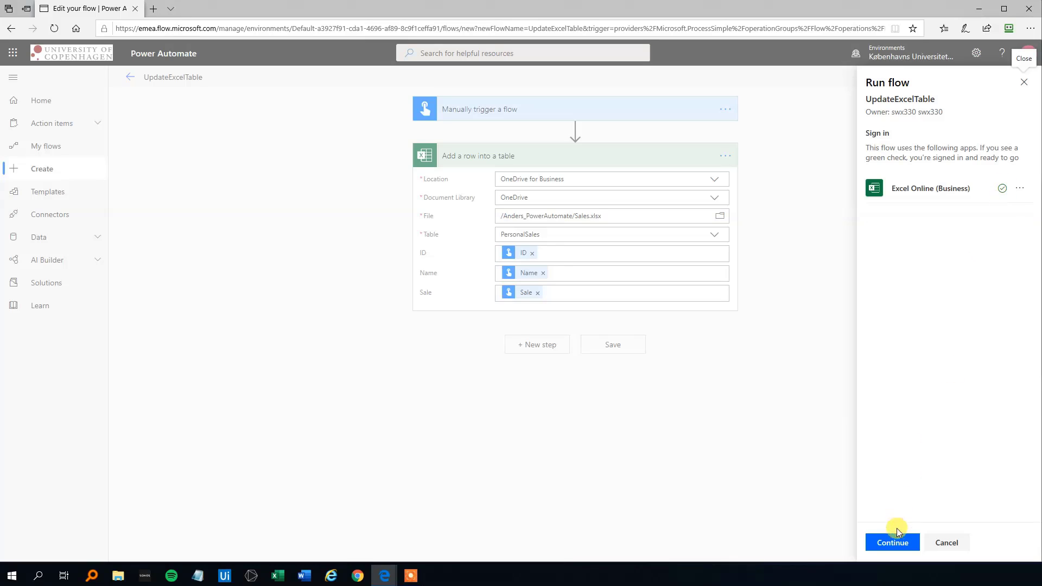
click(893, 543)
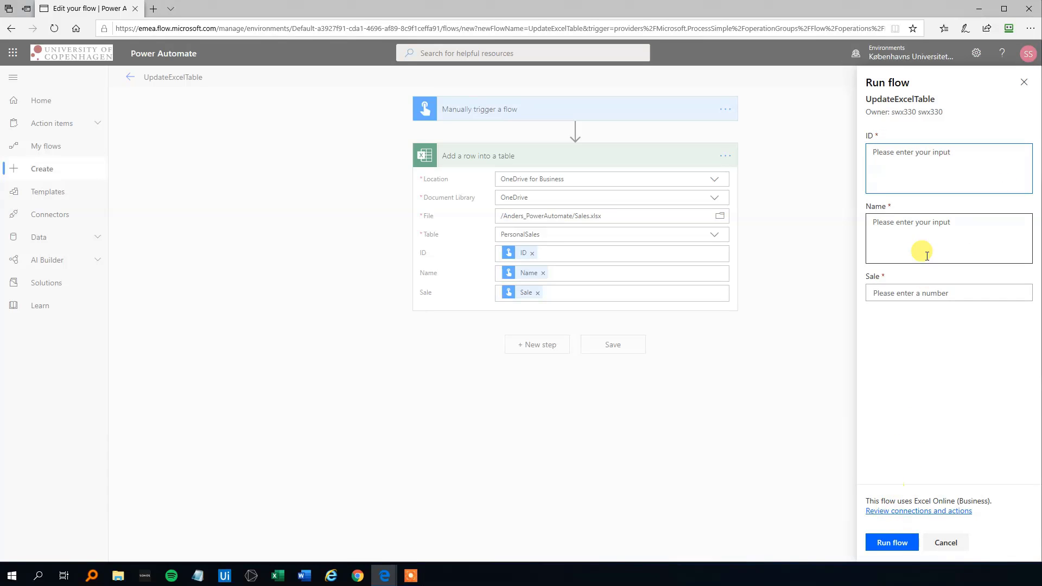
Step: Run the test with ID 2, a sample name and Sale 1000
click(928, 174)
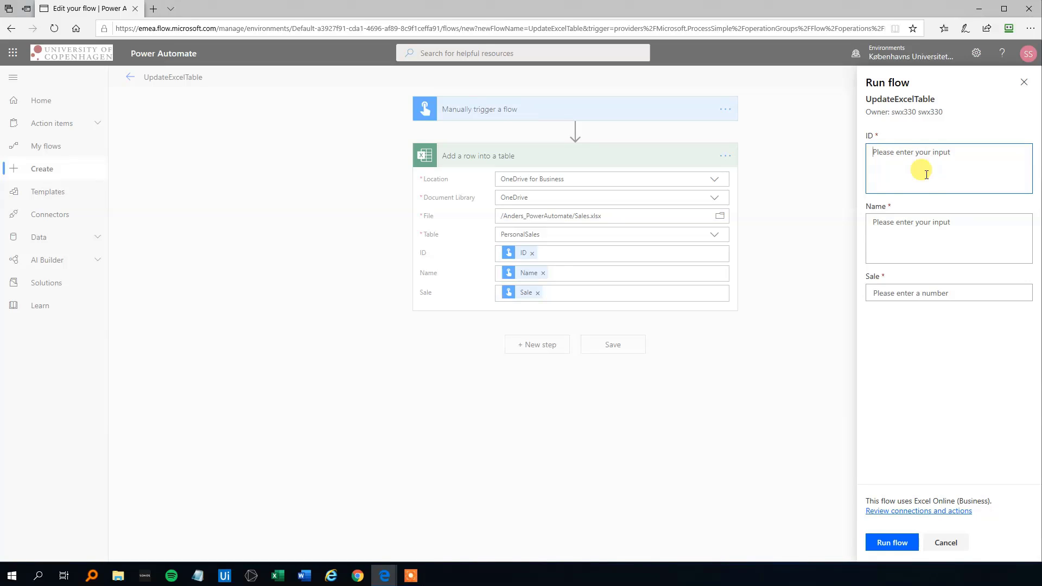
text(2)
key(Tab)
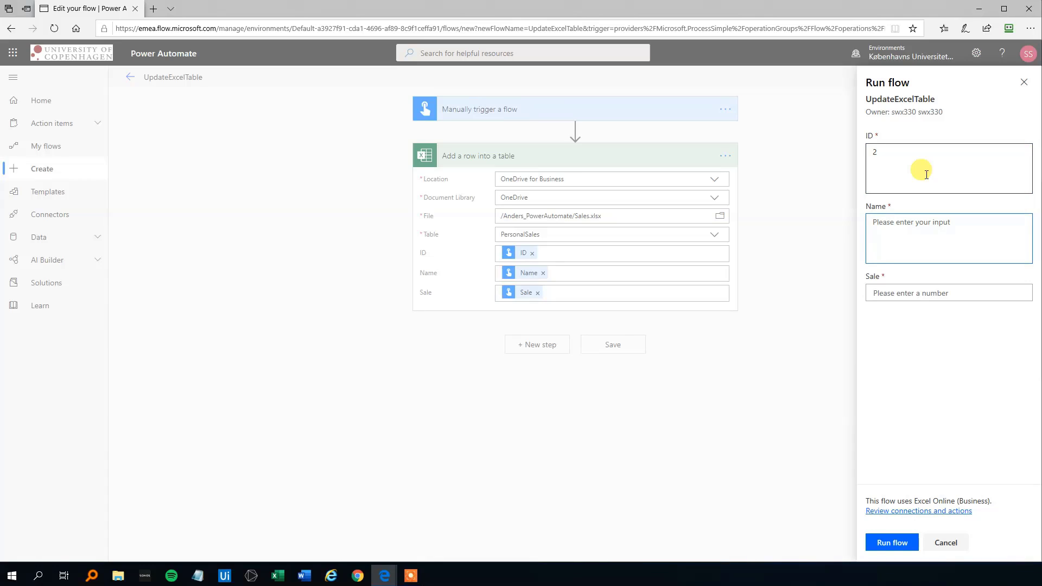
text(Anders)
key(Tab)
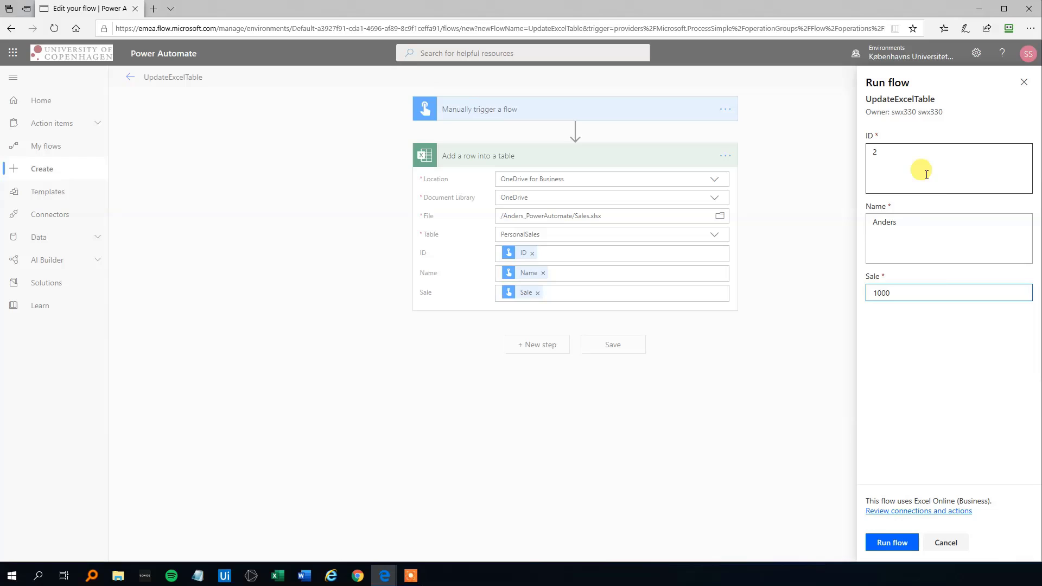
click(879, 543)
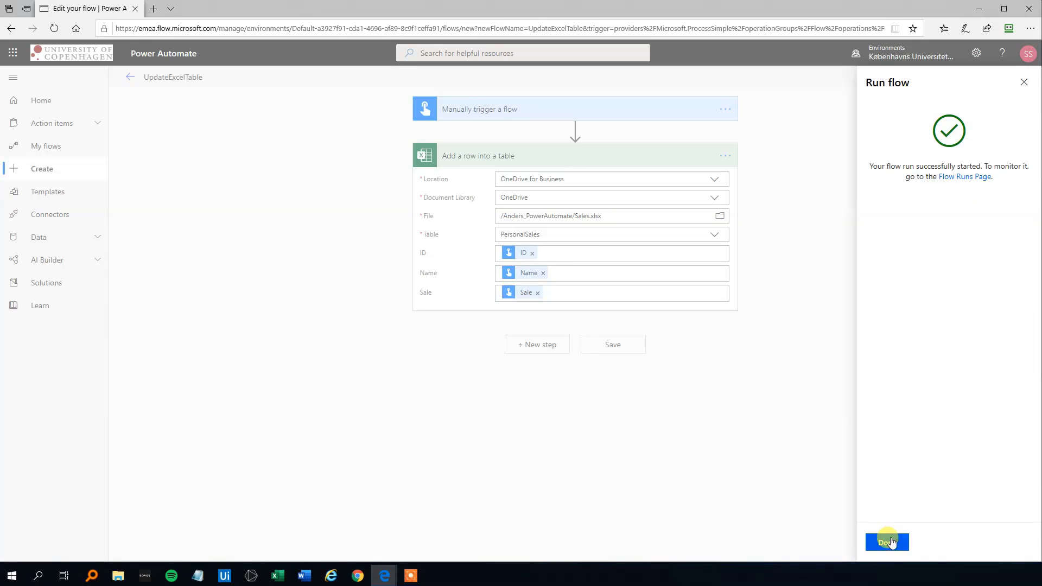
Step: From the flow's details page, run it with ID 3, a sample name and a sale amount
click(887, 542)
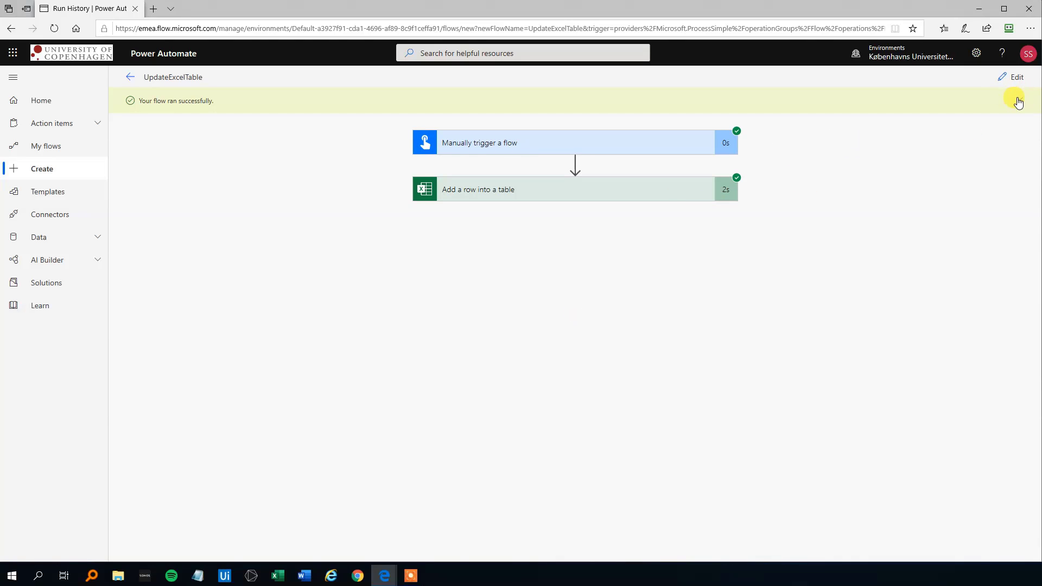
click(138, 89)
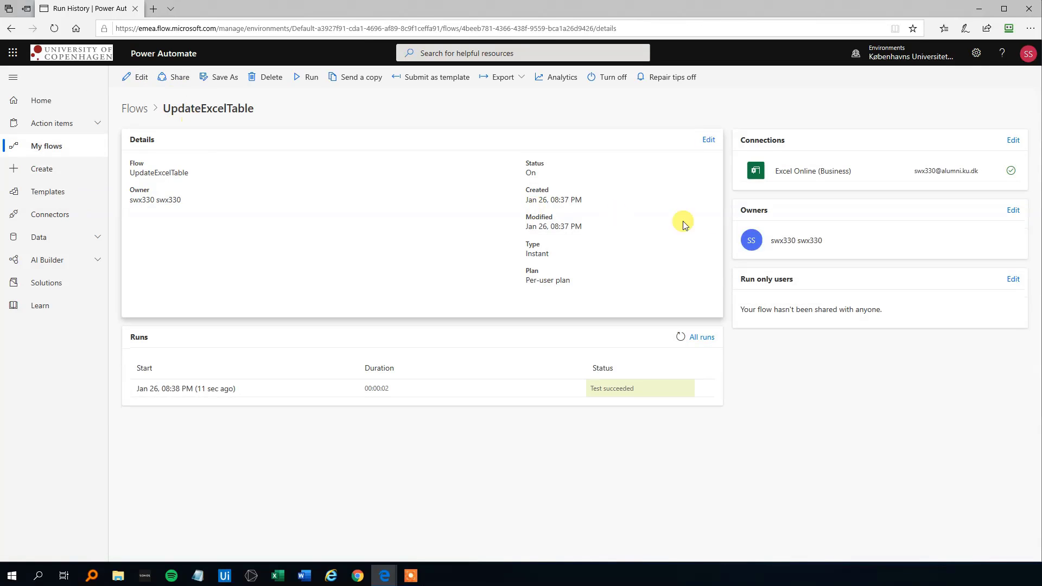
click(308, 75)
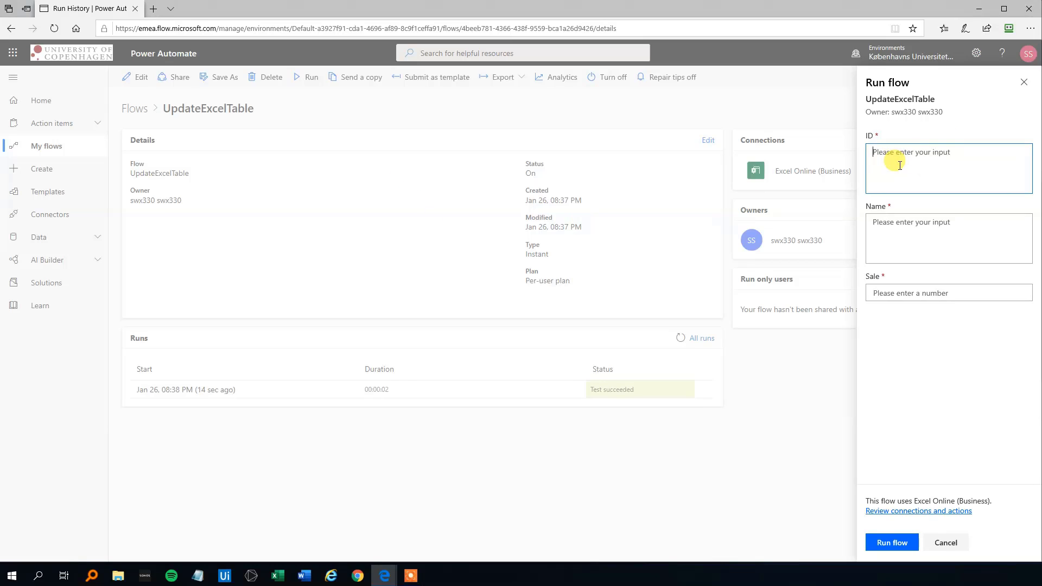
text(3)
key(Tab)
text(Bill)
key(Tab)
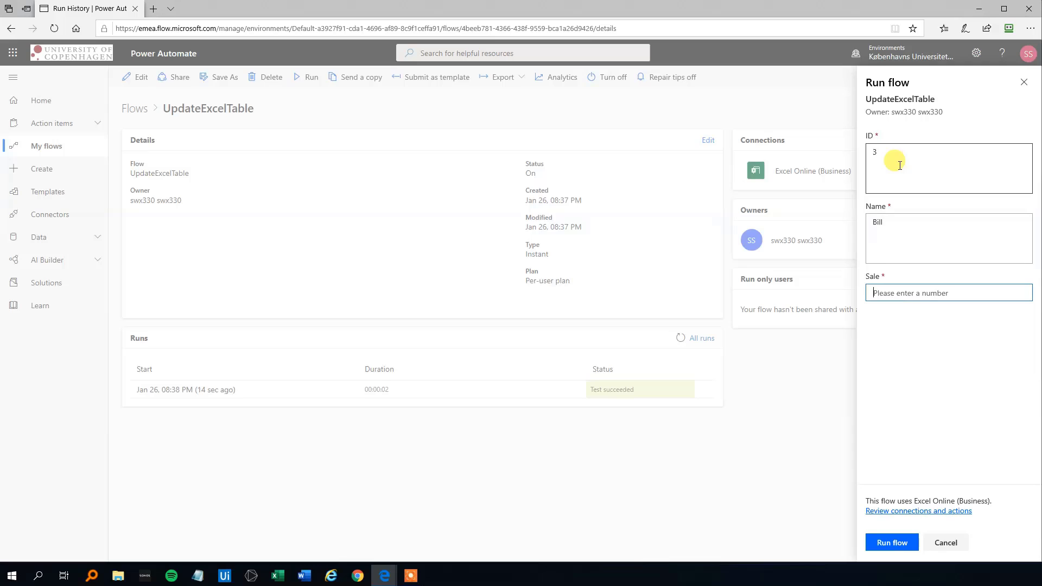
text(11000)
click(890, 543)
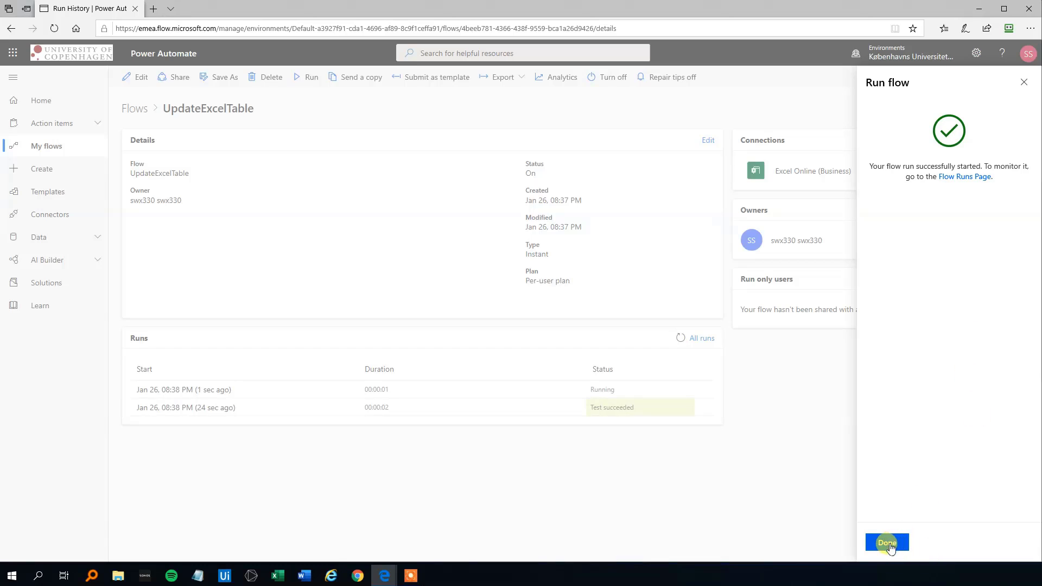
Step: Run the flow again with ID 4, a sample name and Sale 6000
click(889, 543)
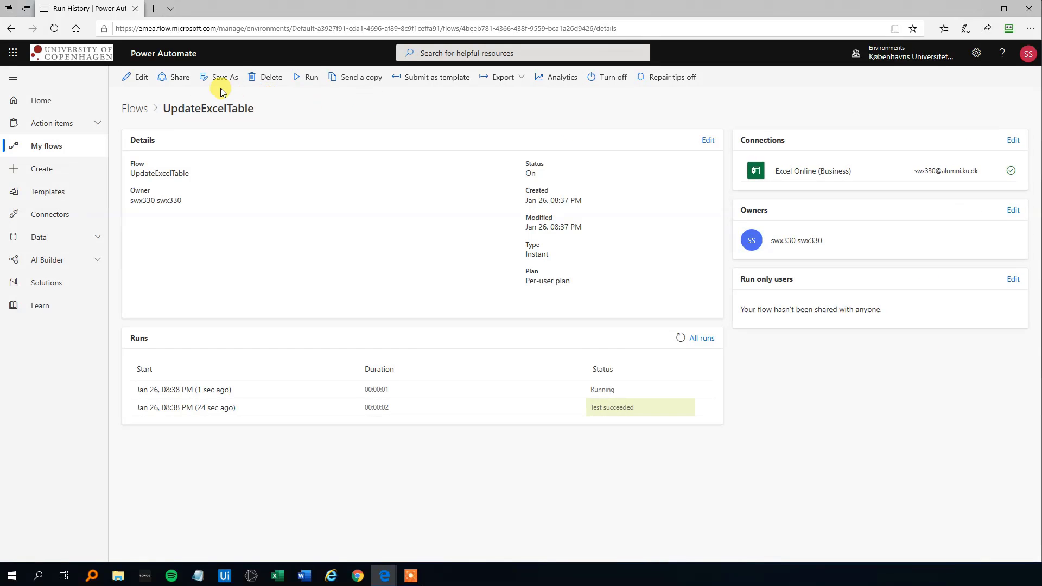
click(306, 82)
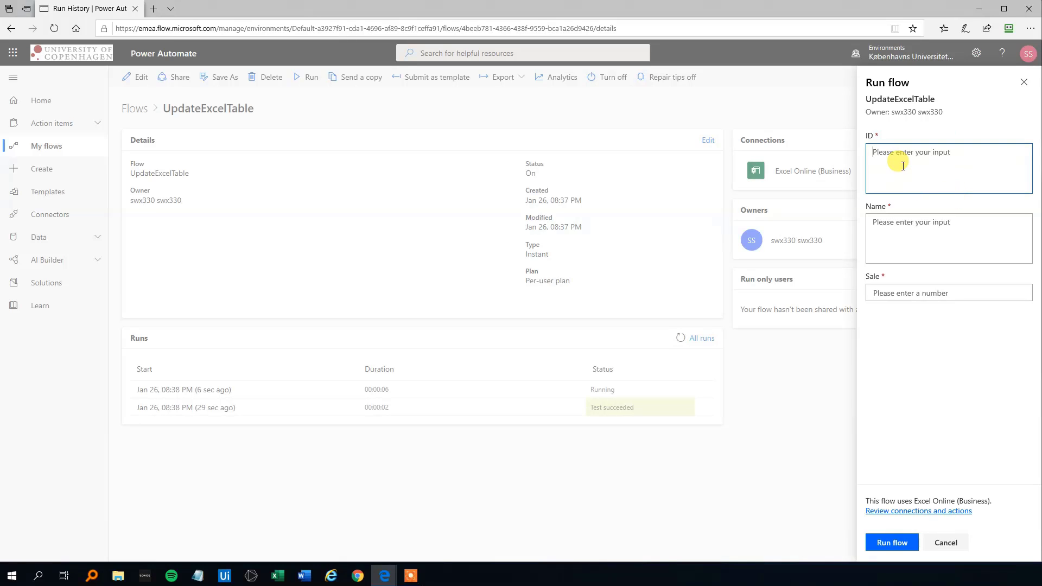
text(4)
key(Tab)
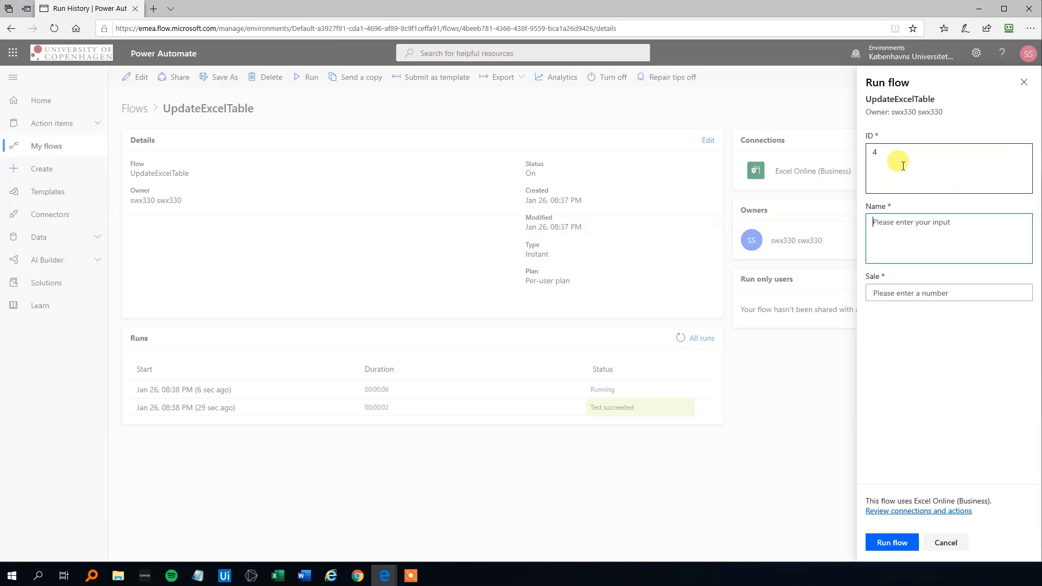
text(Hillary)
key(Tab)
text(600)
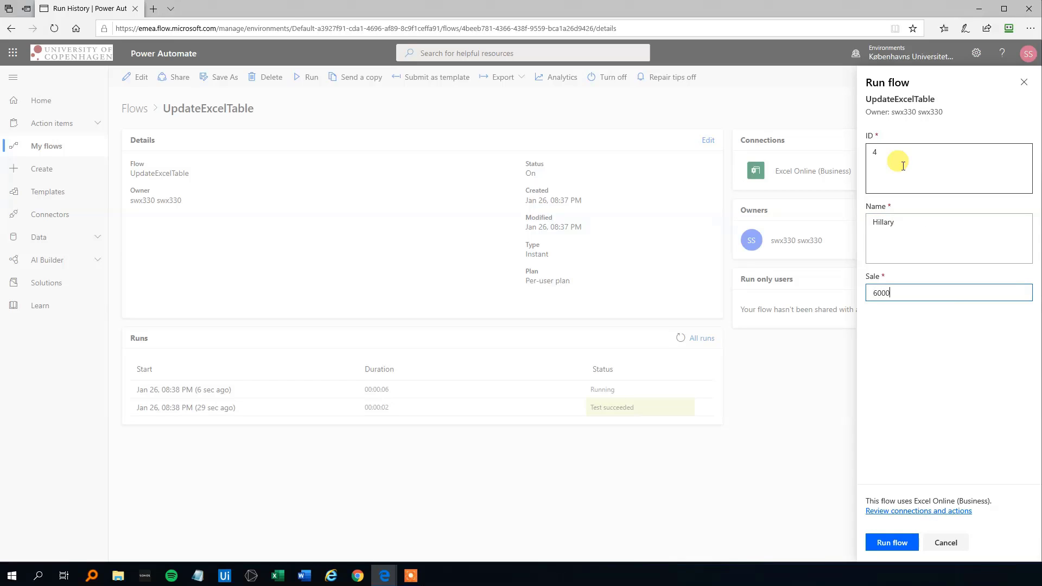
click(881, 545)
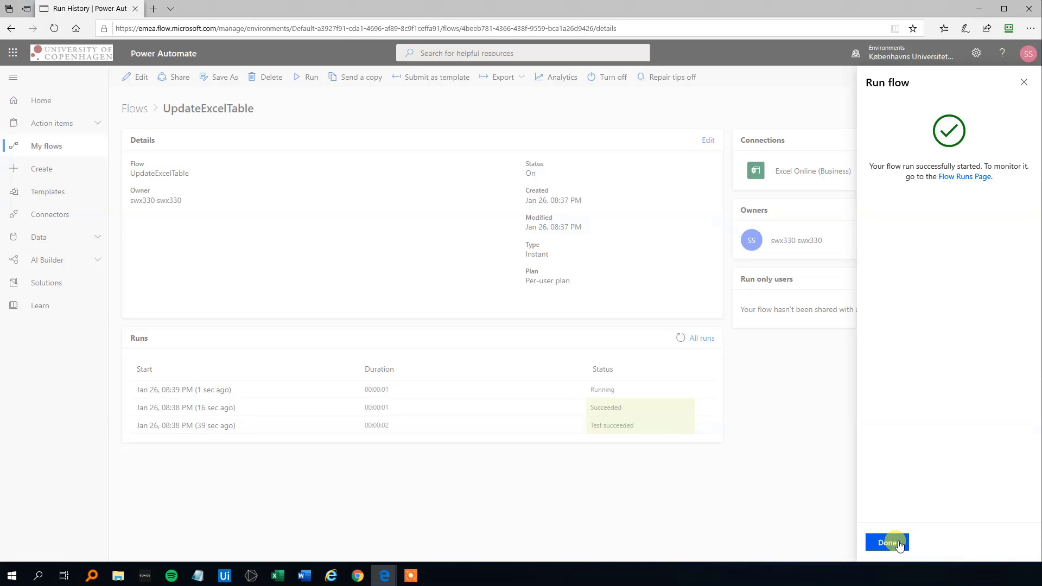
Step: Run the flow a fifth time with ID 5, a sample name and a sale amount
click(899, 544)
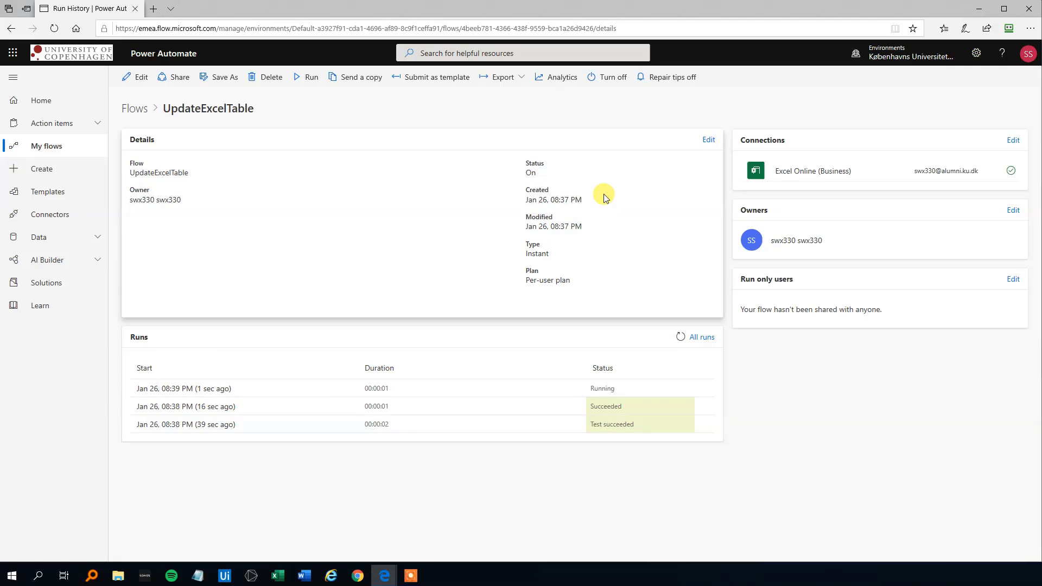
click(308, 87)
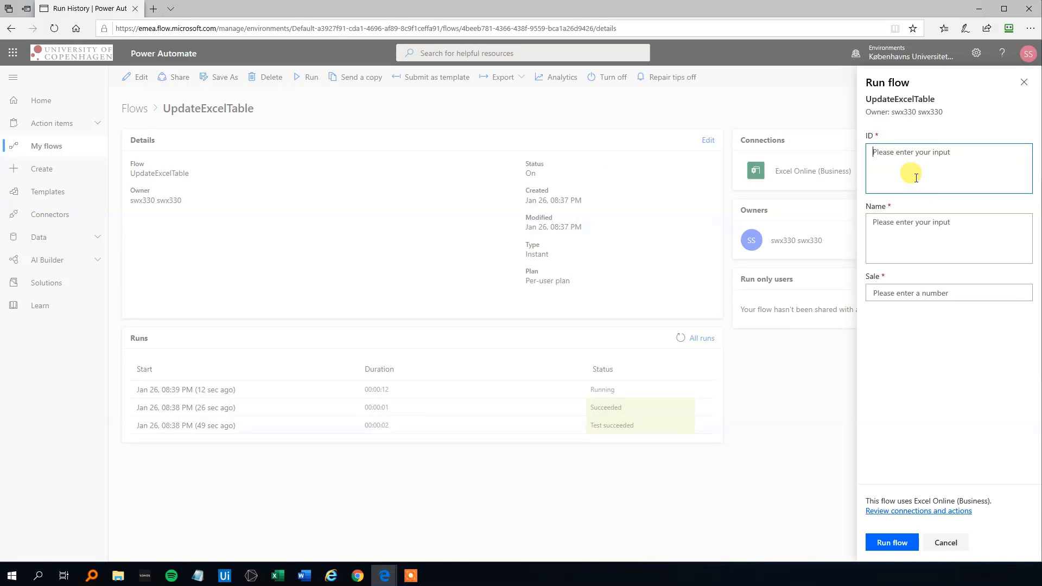
key(Tab)
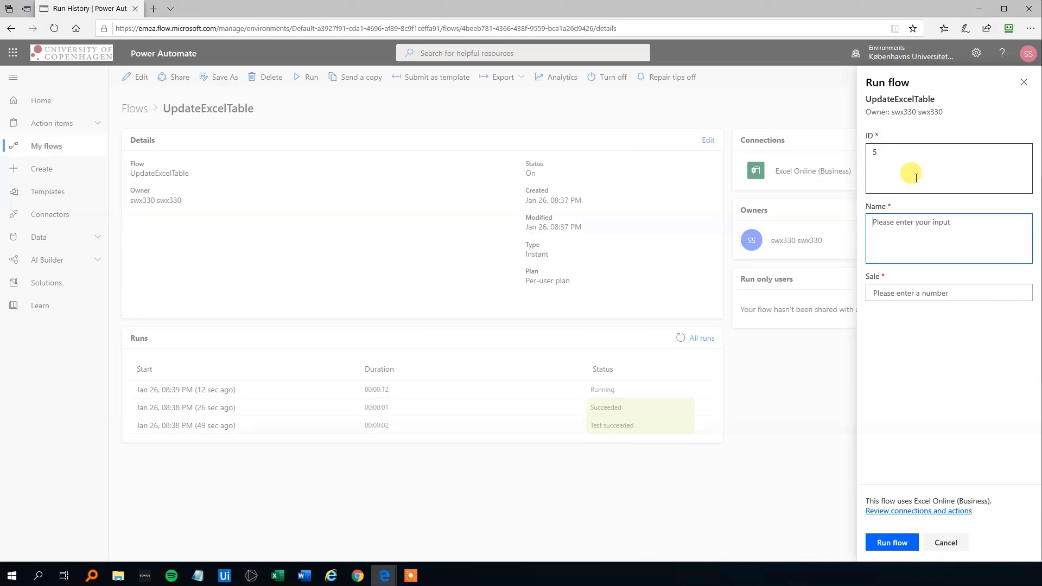
text(Mette)
key(Tab)
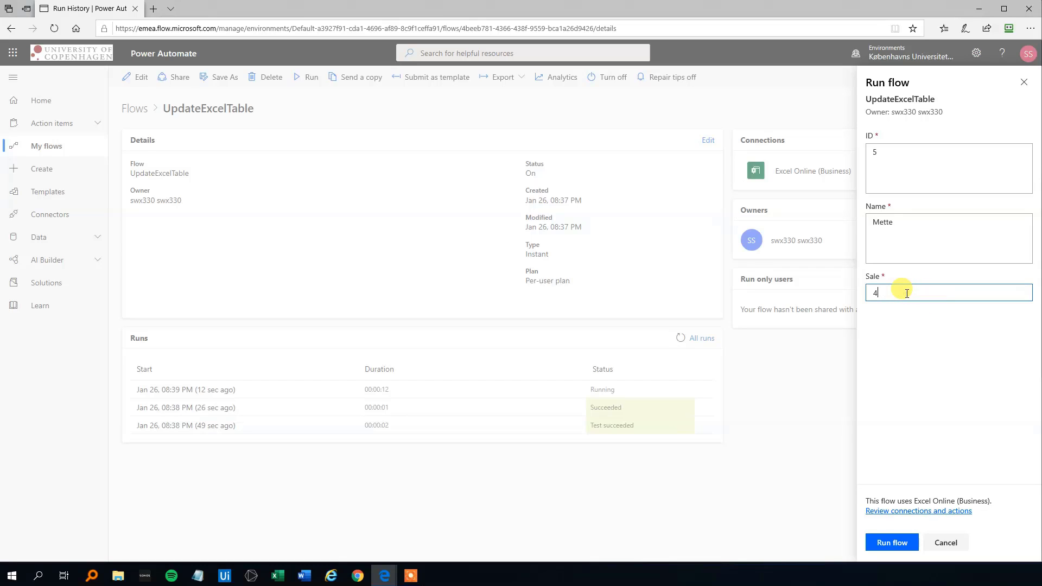
click(883, 545)
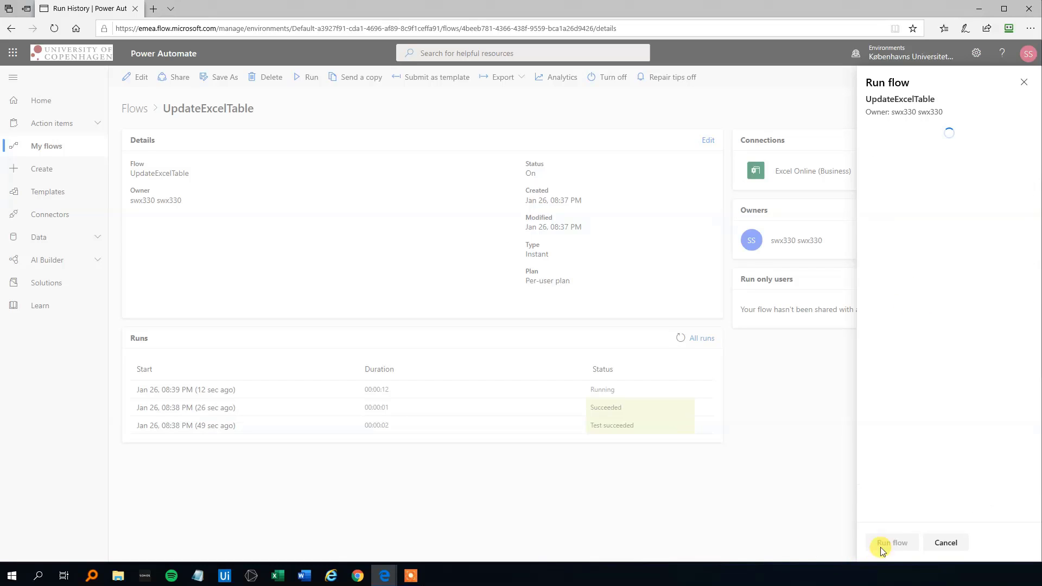
click(884, 544)
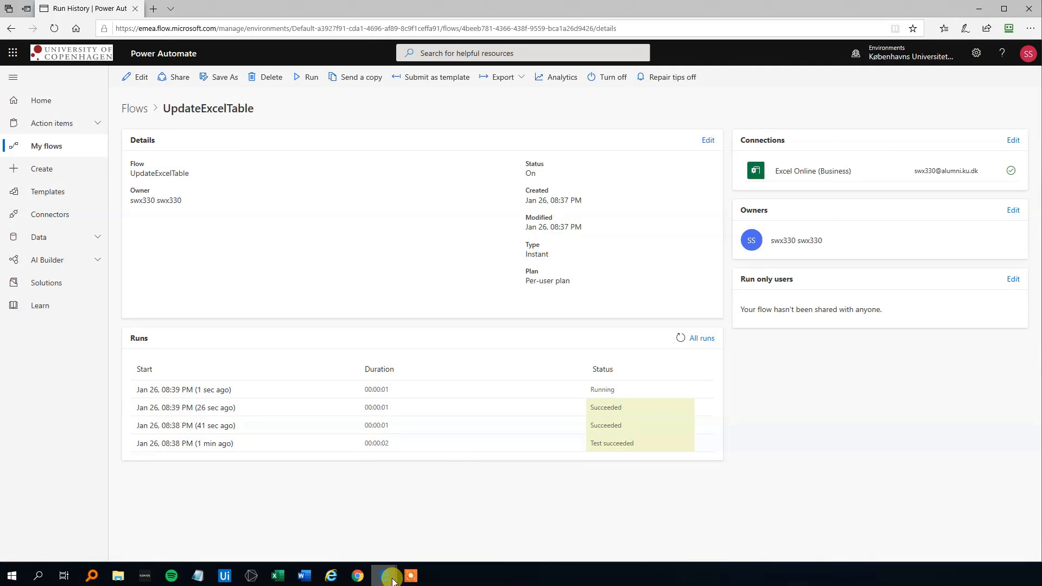
Step: Switch to the Sales.xlsx workbook in Edge to see five table rows, including ID 5 with Sale 4,500.00
mouse_move(391, 574)
click(285, 531)
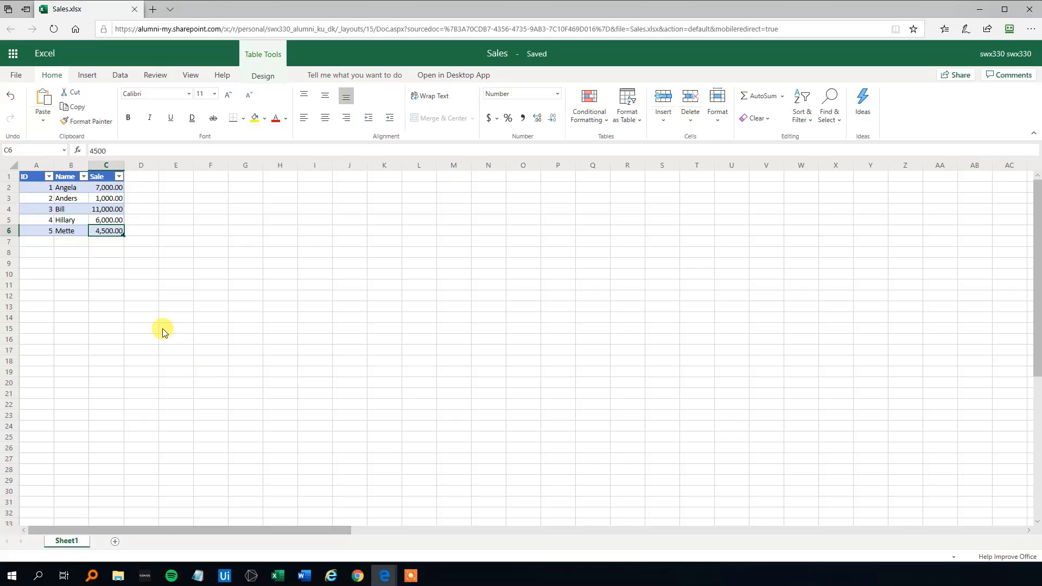